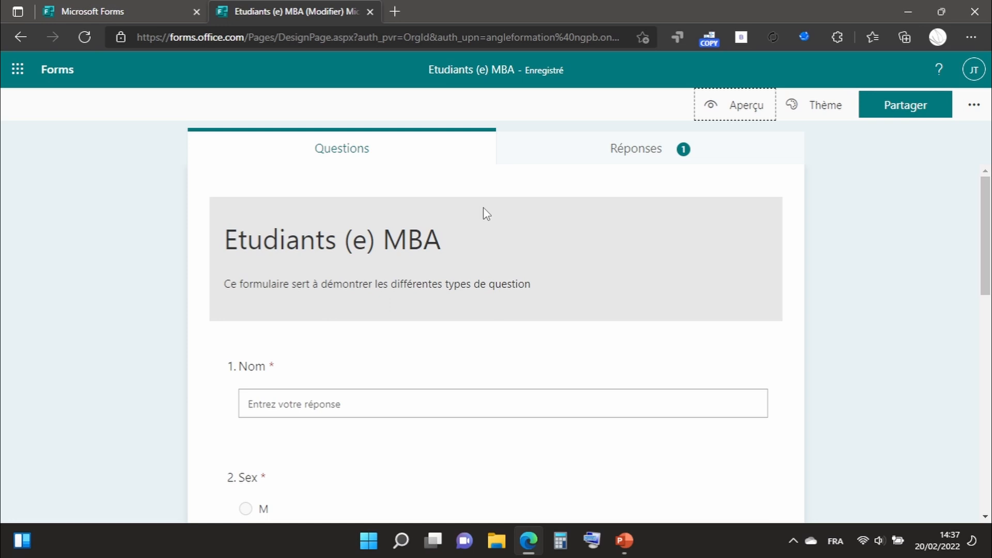
{"action": "left_click", "coordinate": [652, 152]}
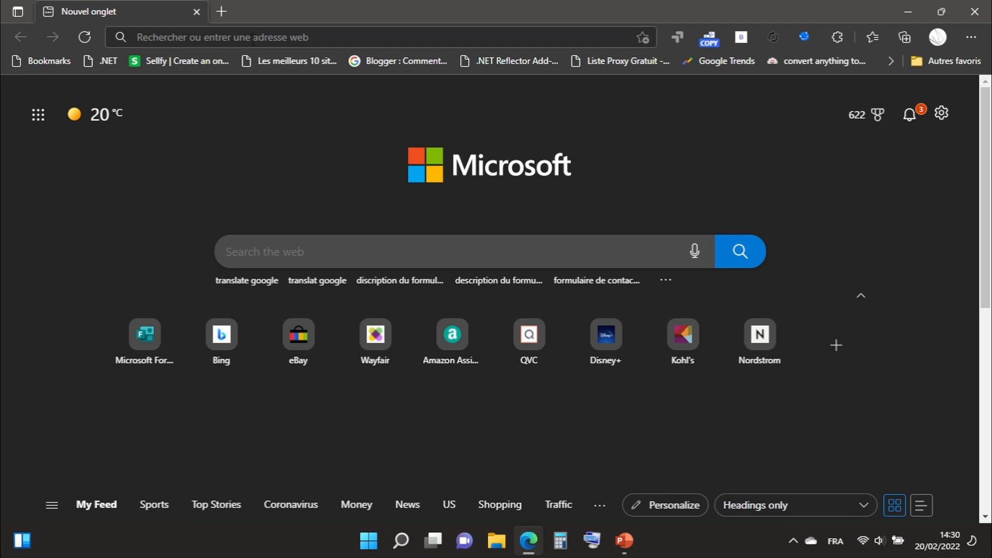
Open the Microsoft Forms site at forms.office.com in the browser.
{"action": "left_click", "coordinate": [253, 40]}
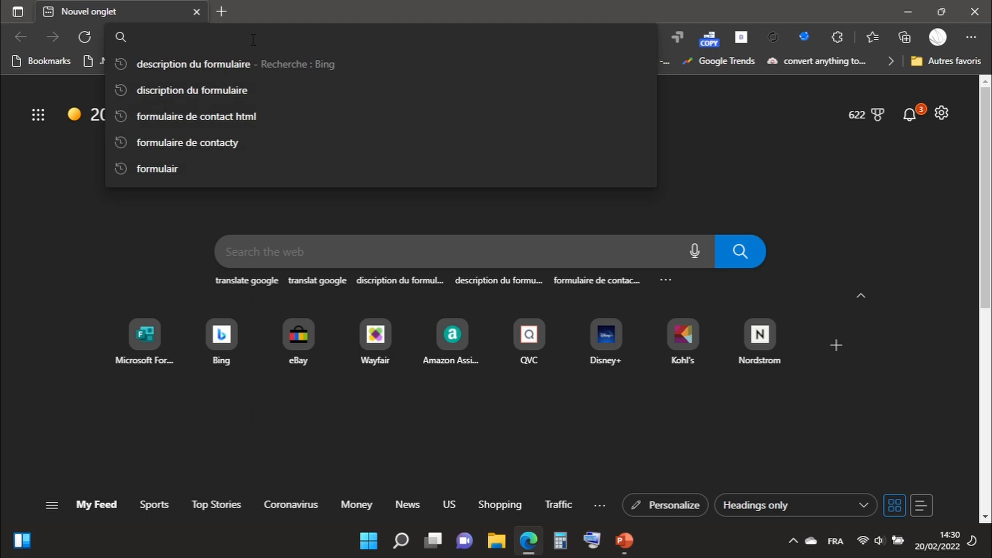
{"action": "type", "text": "forms"}
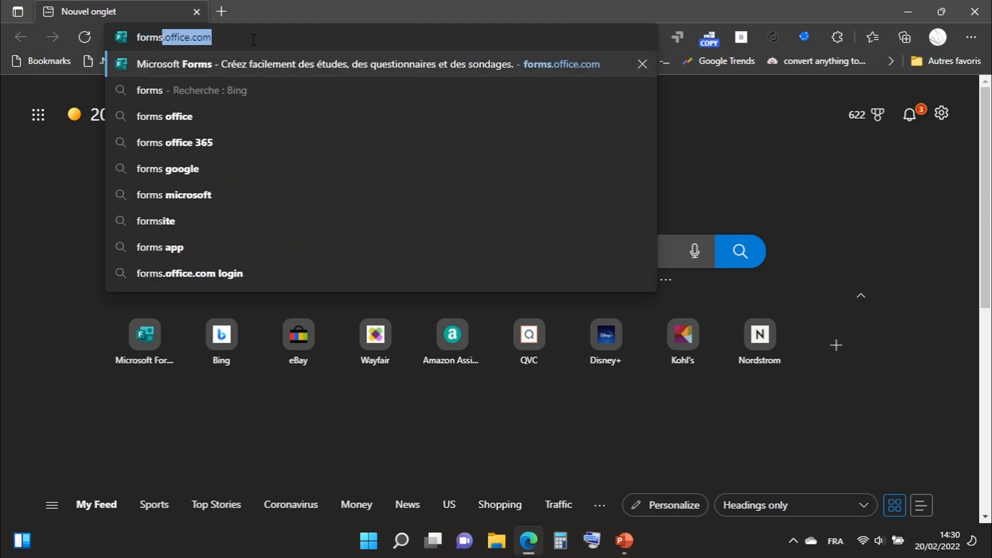
{"action": "type", "text": ".of"}
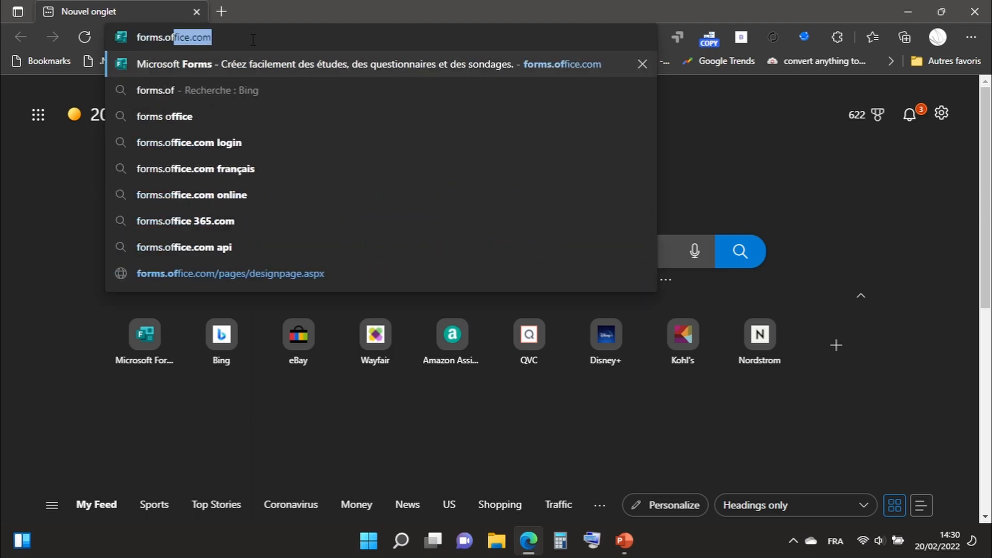
{"action": "type", "text": "fice.com"}
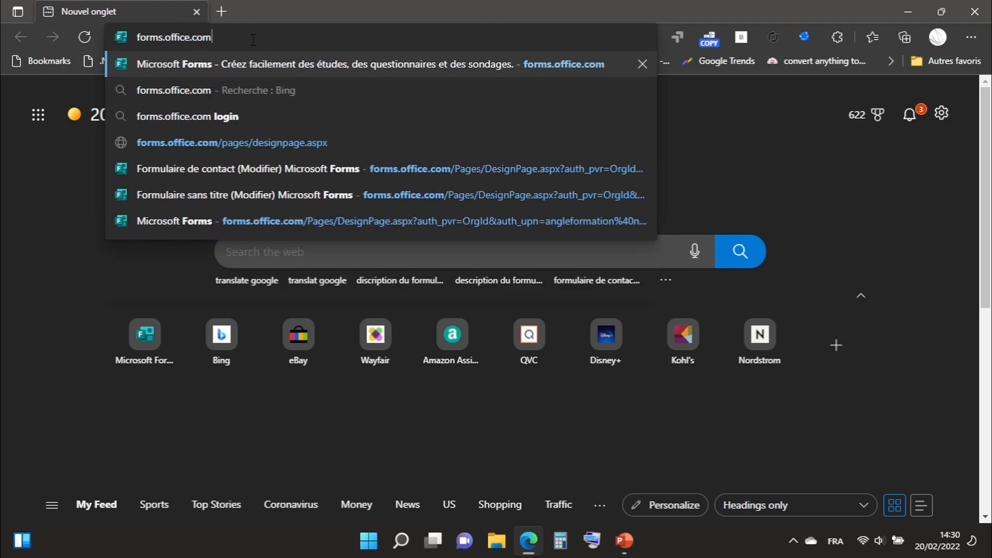
{"action": "key", "text": "Return"}
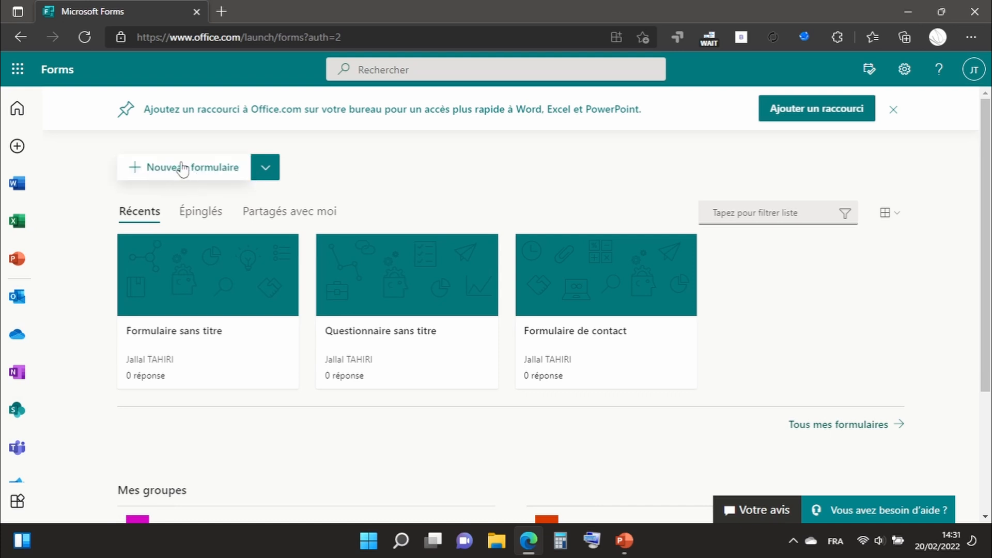
Create a new blank form and title it "Etudiants (e) MBA".
{"action": "left_click", "coordinate": [168, 172]}
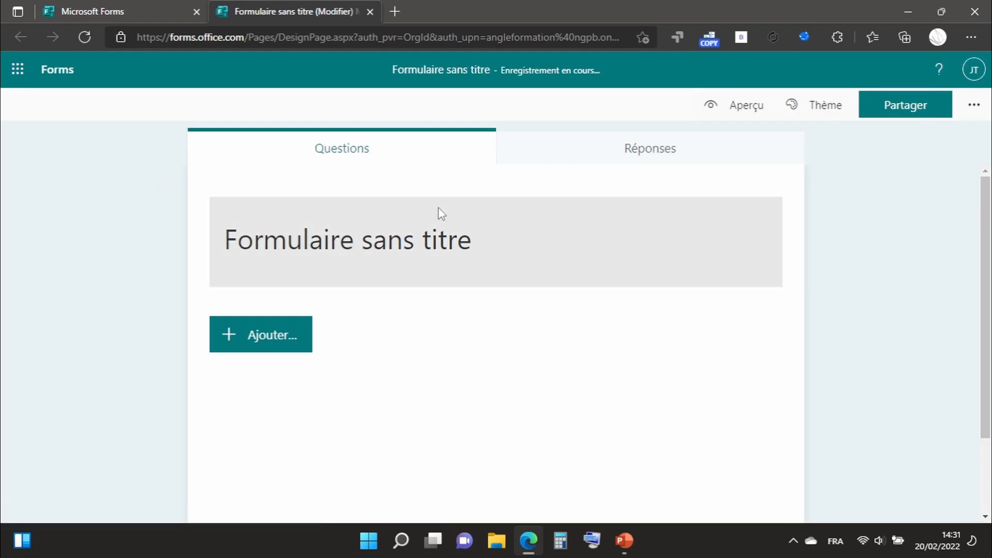
{"action": "left_click", "coordinate": [345, 249]}
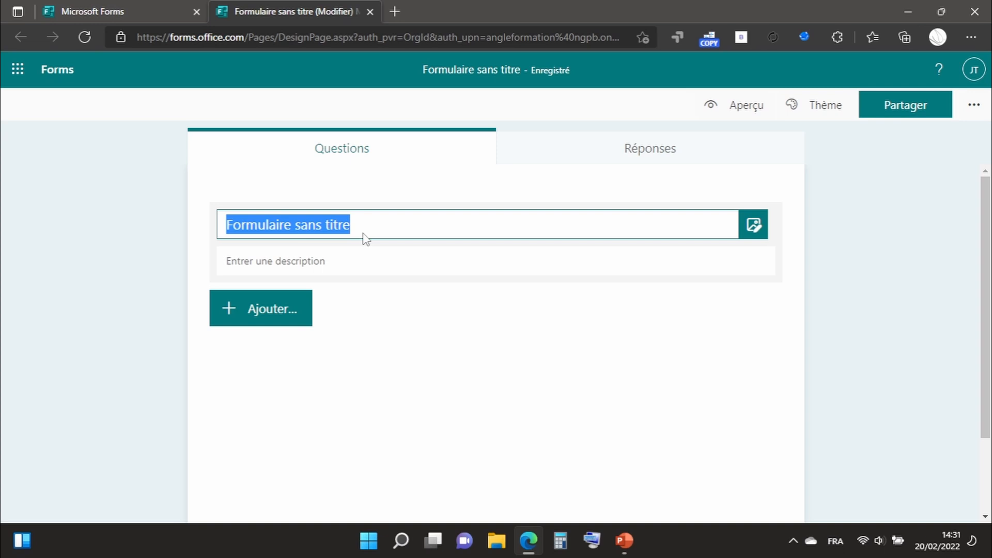
{"action": "type", "text": "Et"}
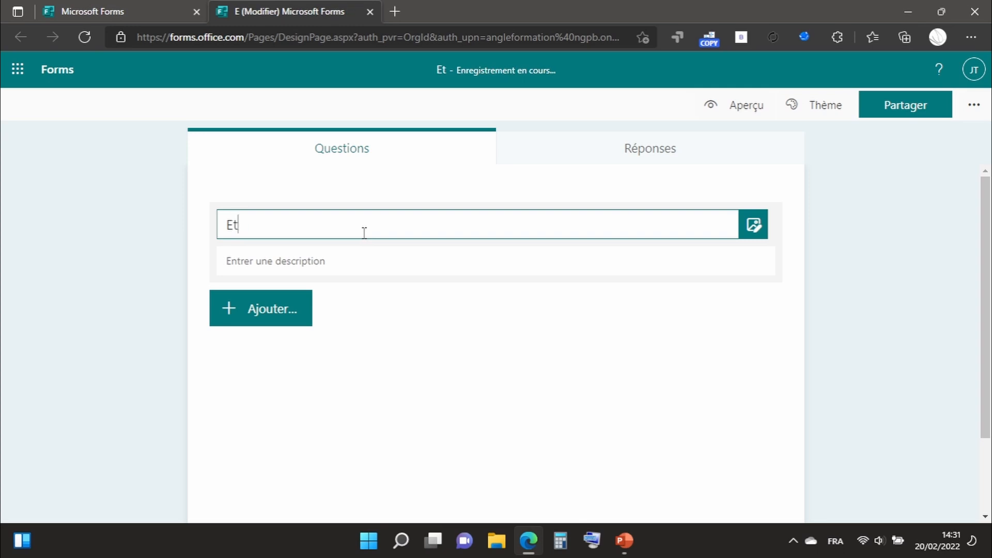
{"action": "type", "text": "udian"}
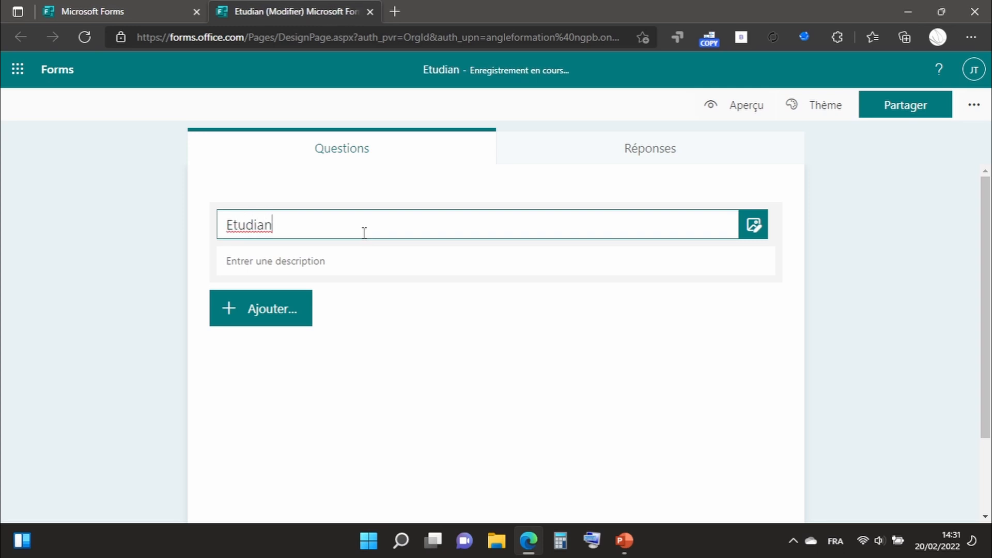
{"action": "type", "text": "ts "}
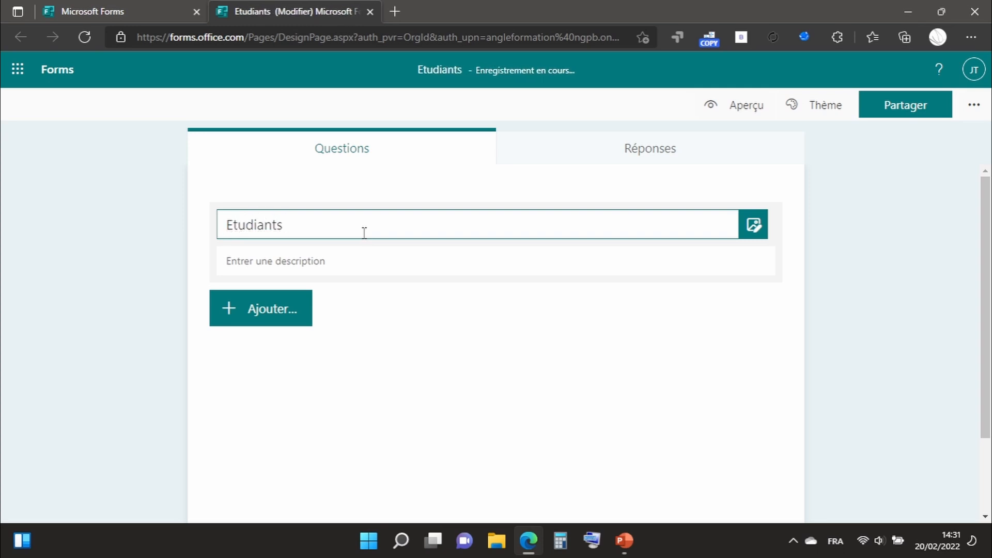
{"action": "type", "text": "(e) "}
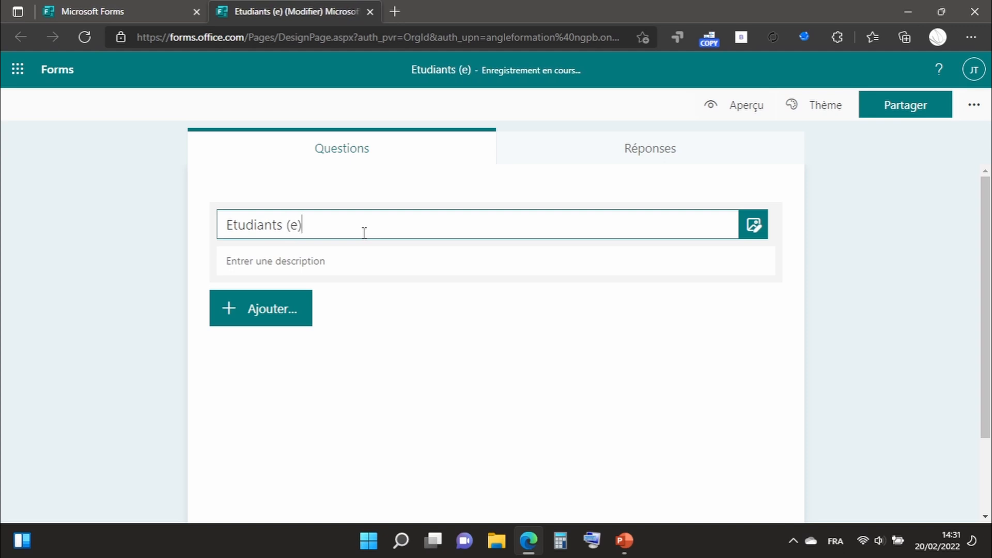
{"action": "type", "text": "MA"}
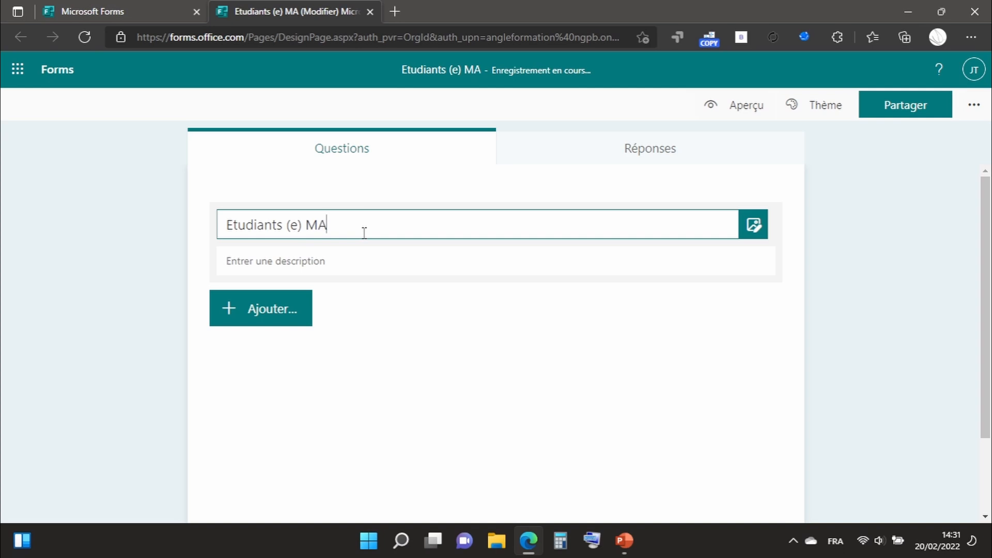
{"action": "key", "text": "BackSpace"}
{"action": "type", "text": "BA"}
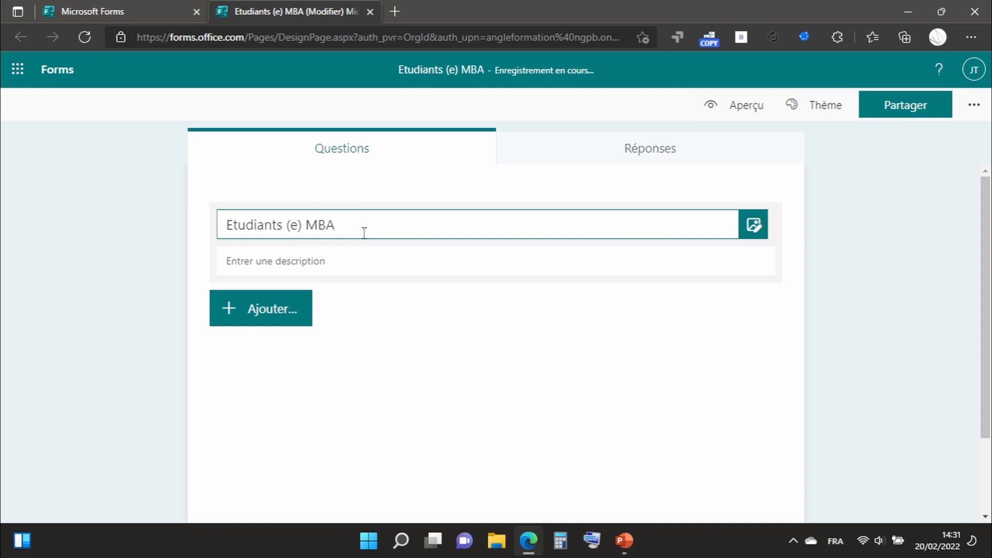
Enter the form description "Ce formulaire sert à demostrer les differentes types de question".
{"action": "left_click", "coordinate": [476, 256]}
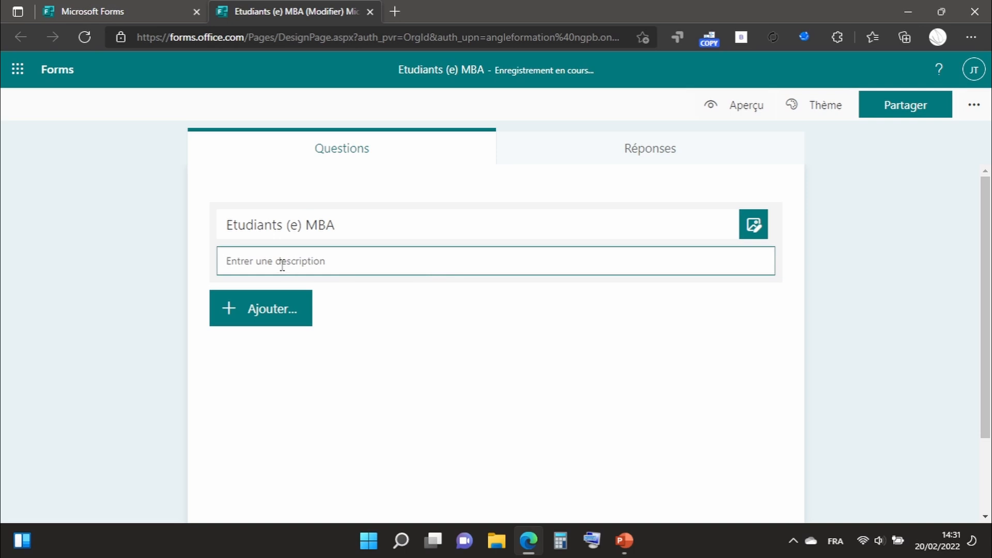
{"action": "type", "text": "Ce formulaire sert à"}
{"action": "key", "text": "BackSpace"}
{"action": "key", "text": "BackSpace"}
{"action": "type", "text": "à demon"}
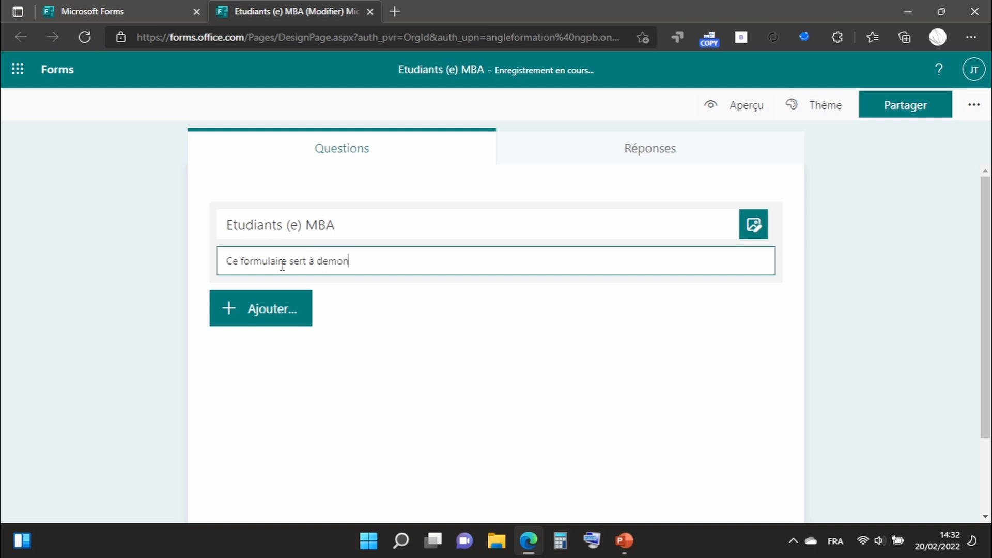
{"action": "type", "text": "tr"}
{"action": "key", "text": "BackSpace"}
{"action": "key", "text": "BackSpace"}
{"action": "key", "text": "BackSpace"}
{"action": "type", "text": "strer les differe"}
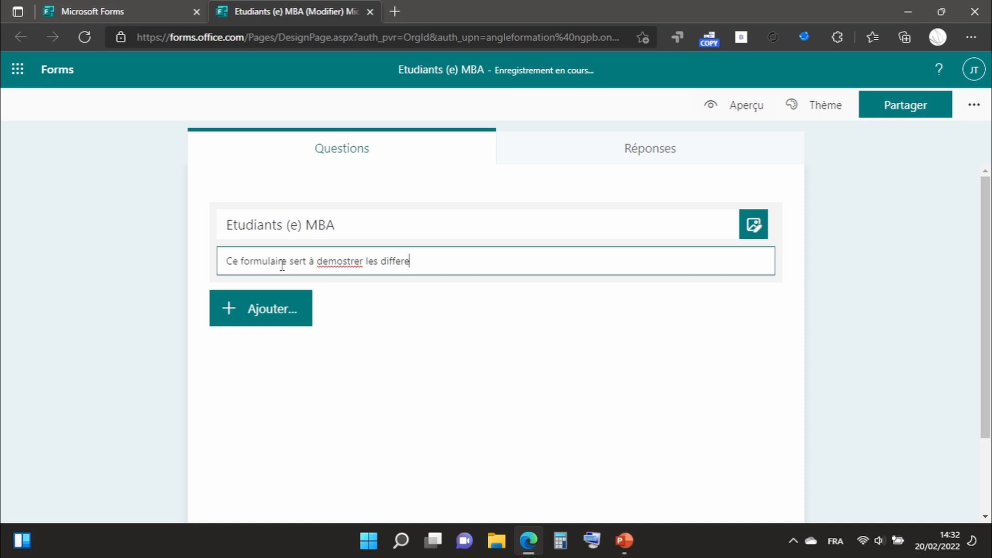
{"action": "type", "text": "ntes types de q"}
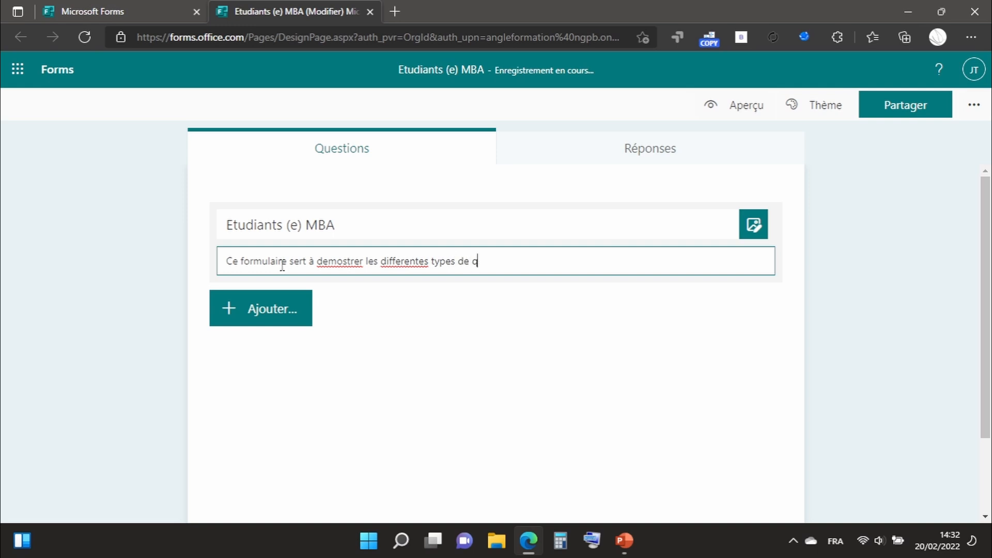
{"action": "type", "text": "uestion"}
Correct the two misspelled words in the form description to "démontrer" and "différentes" using the spelling suggestions.
{"action": "right_click", "coordinate": [327, 261]}
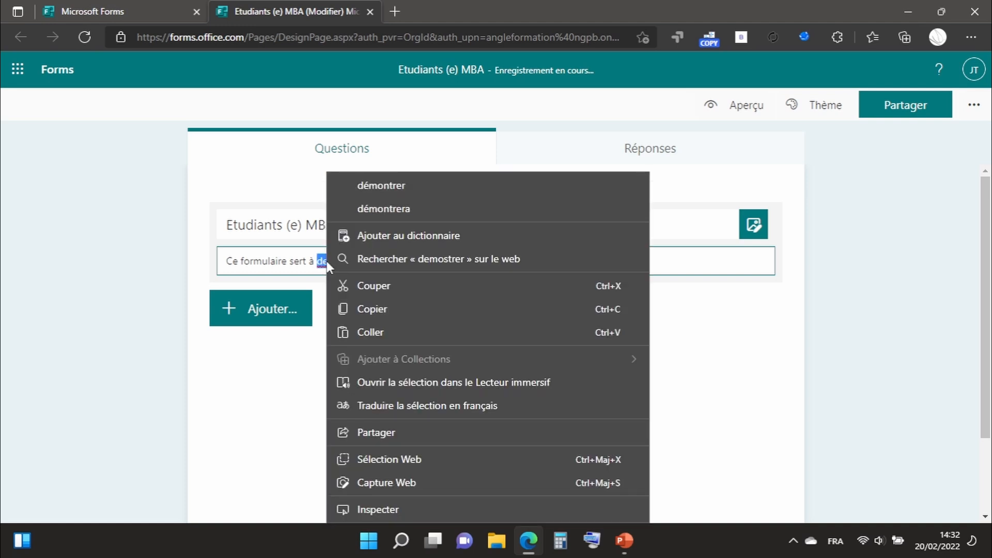
{"action": "left_click", "coordinate": [389, 182]}
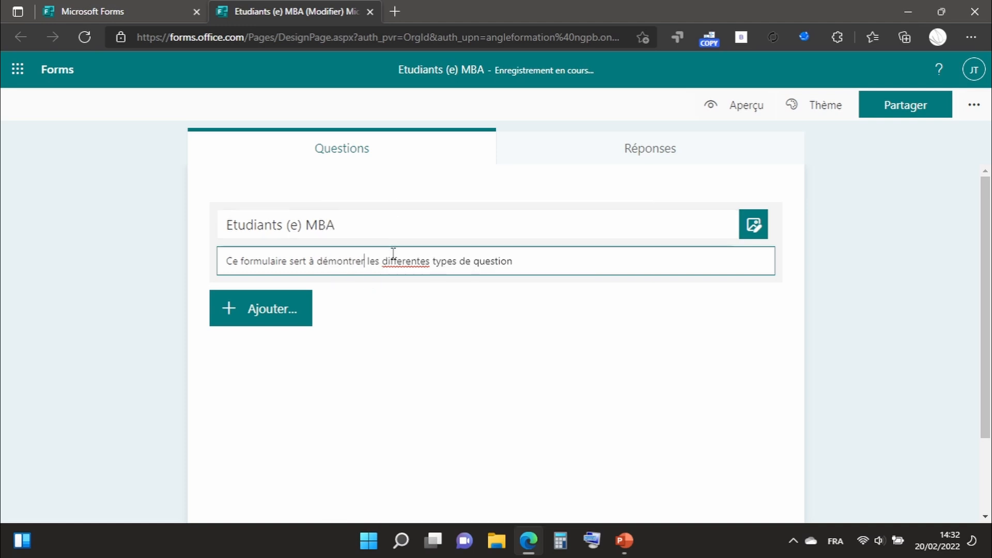
{"action": "right_click", "coordinate": [402, 266]}
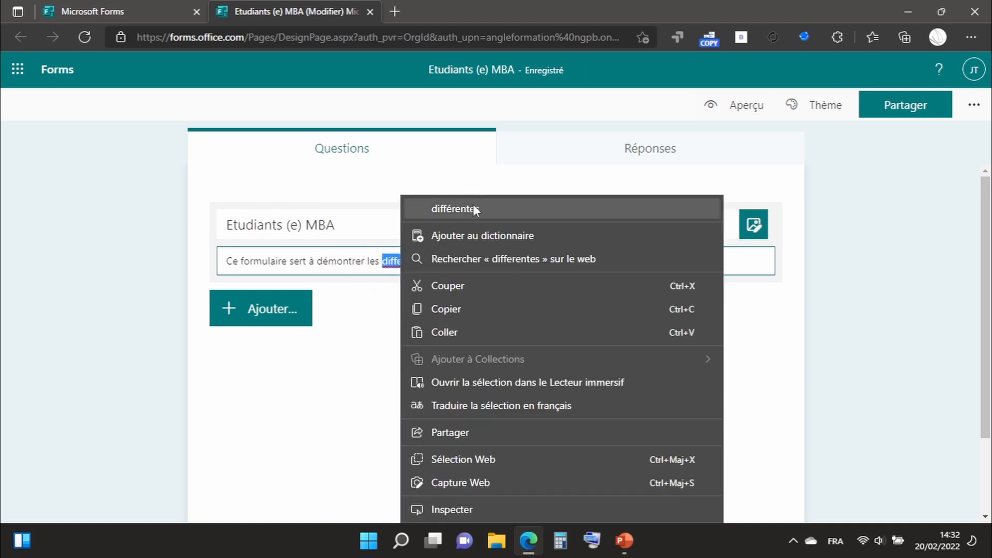
{"action": "left_click", "coordinate": [474, 207]}
{"action": "left_click_drag", "start_coordinate": [582, 262], "coordinate": [459, 261]}
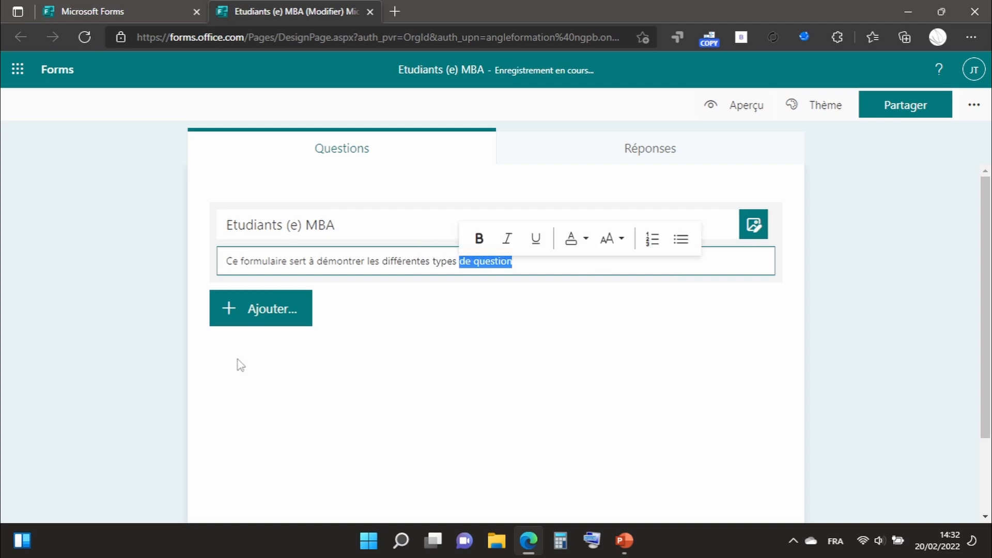
Add a text question titled "Nom" as the first question and make it required.
{"action": "left_click", "coordinate": [267, 326]}
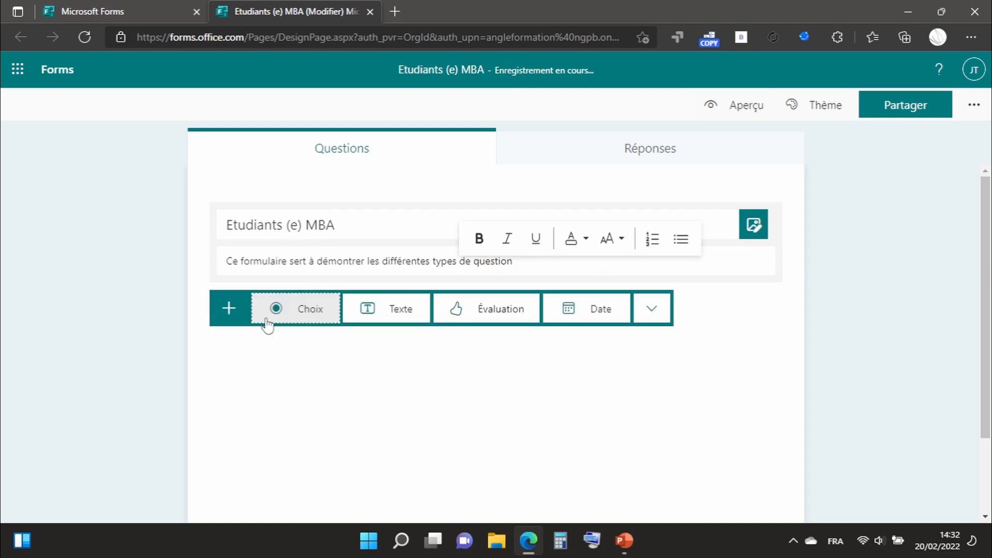
{"action": "left_click", "coordinate": [393, 312]}
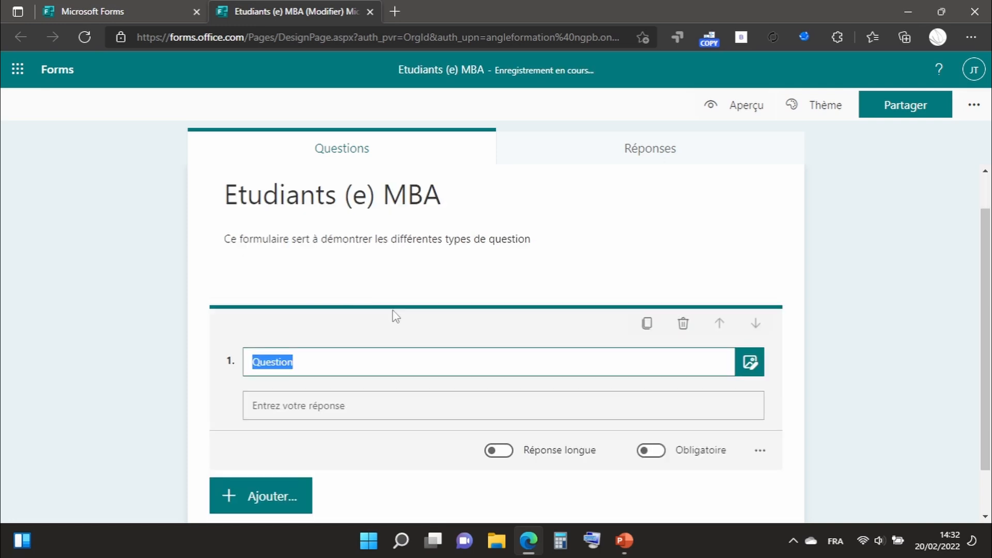
{"action": "type", "text": "Nom"}
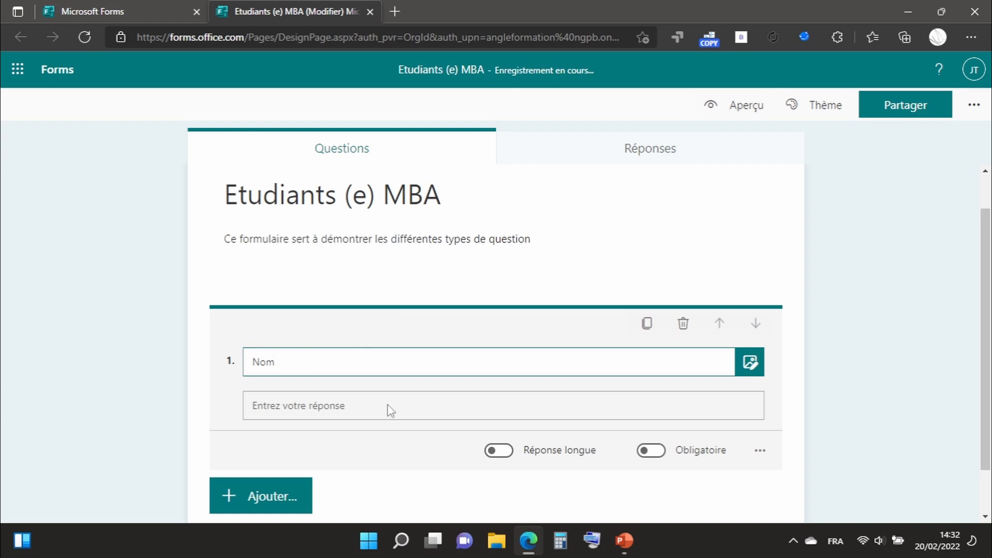
{"action": "left_click", "coordinate": [652, 451]}
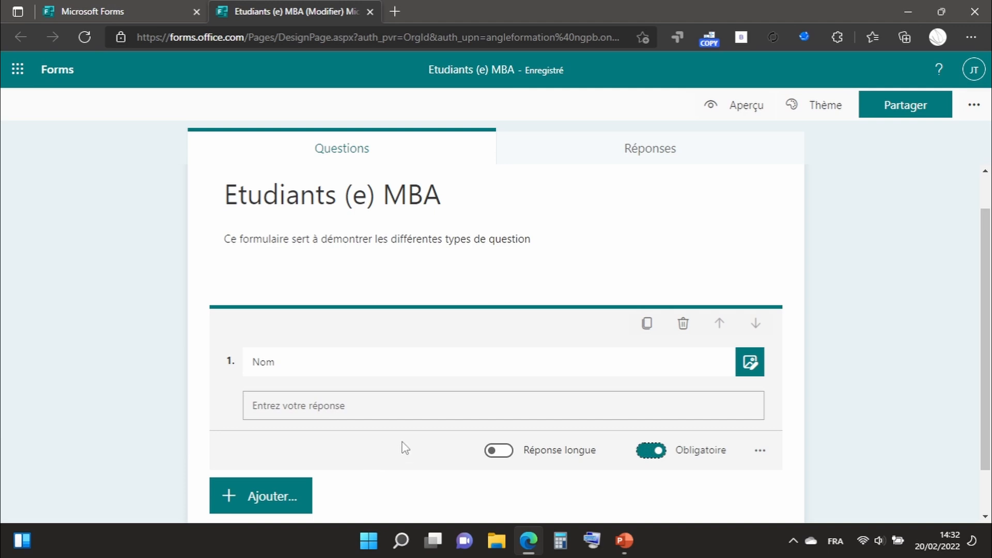
Add a second text question titled "Tel" below the "Nom" question.
{"action": "scroll", "coordinate": [404, 448], "scroll_direction": "down", "scroll_amount": 1}
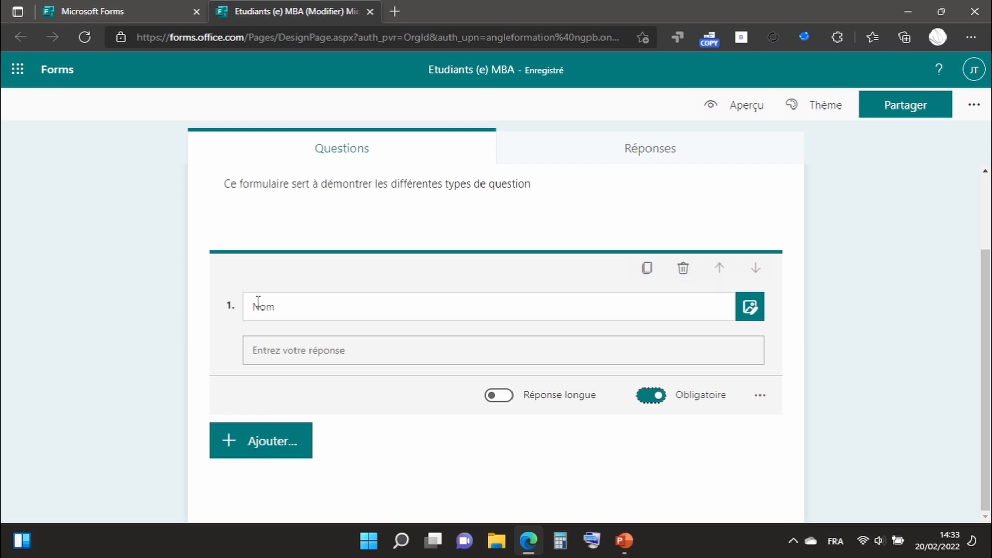
{"action": "left_click", "coordinate": [273, 443]}
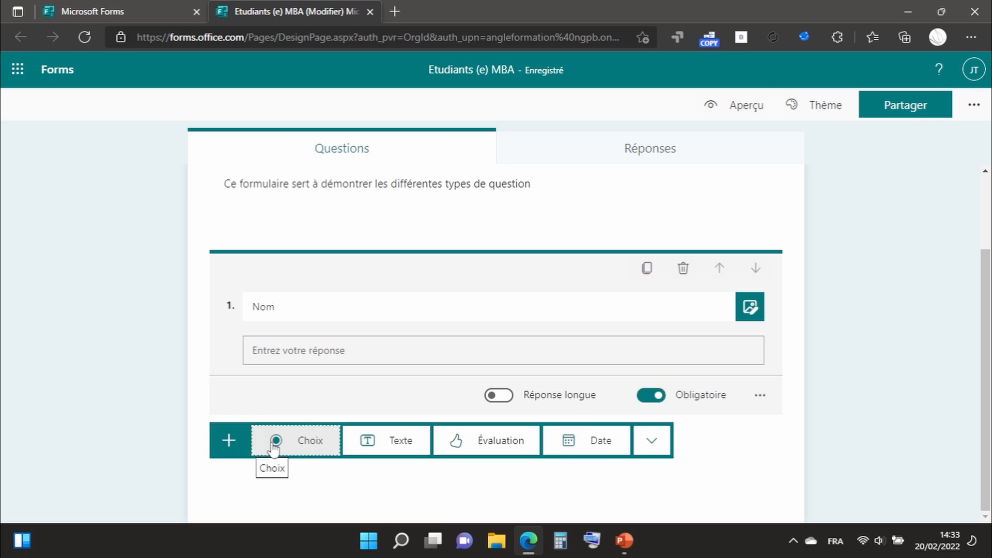
{"action": "left_click", "coordinate": [368, 441]}
{"action": "type", "text": "Tel"}
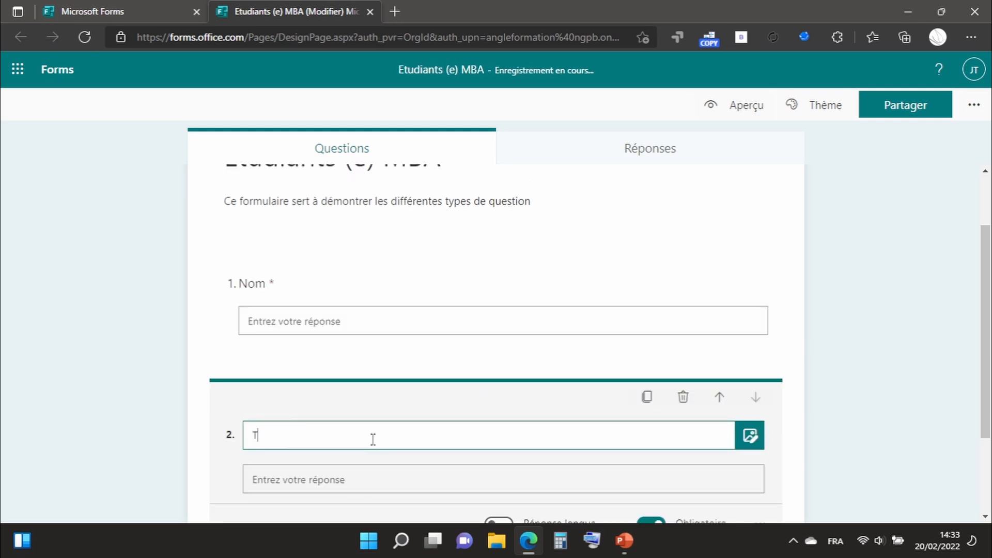
{"action": "left_click", "coordinate": [377, 476]}
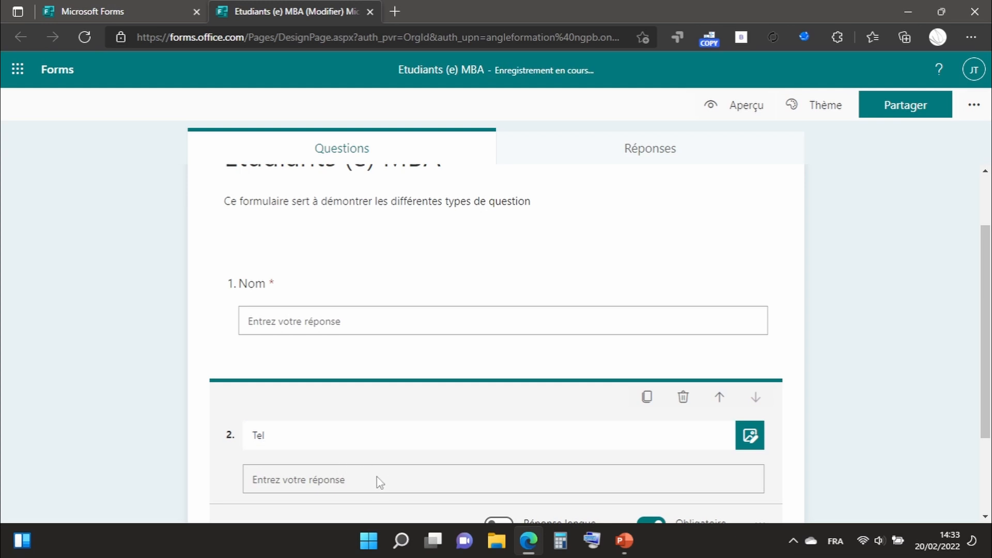
Add a choice question titled "Votre Formation" below the "Tel" question.
{"action": "scroll", "coordinate": [377, 475], "scroll_direction": "down", "scroll_amount": 3}
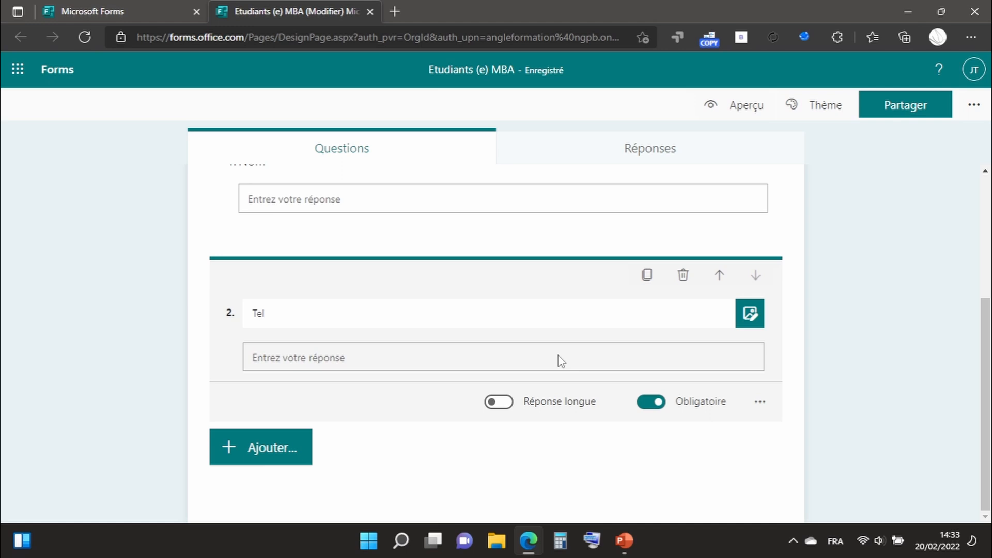
{"action": "left_click", "coordinate": [272, 448]}
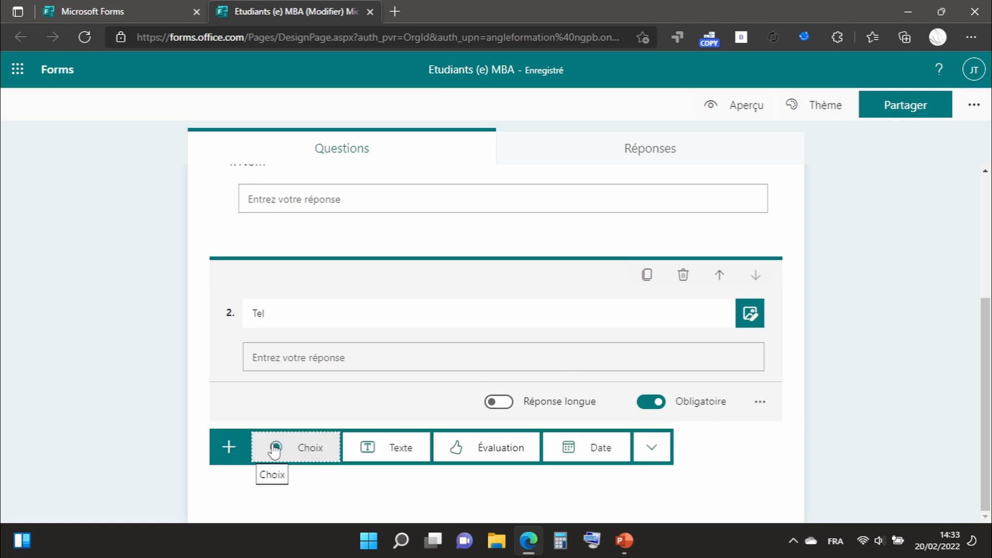
{"action": "left_click", "coordinate": [289, 450]}
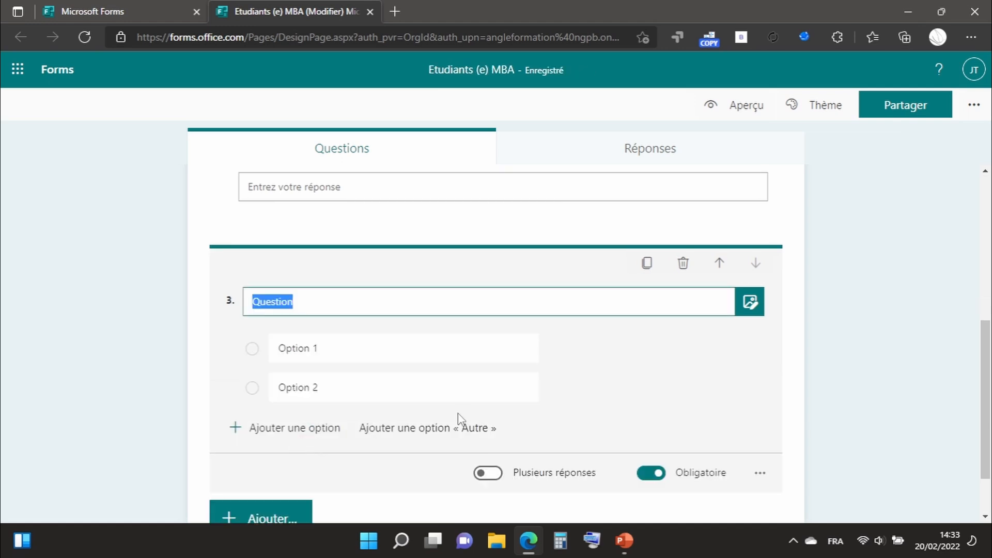
{"action": "type", "text": "F"}
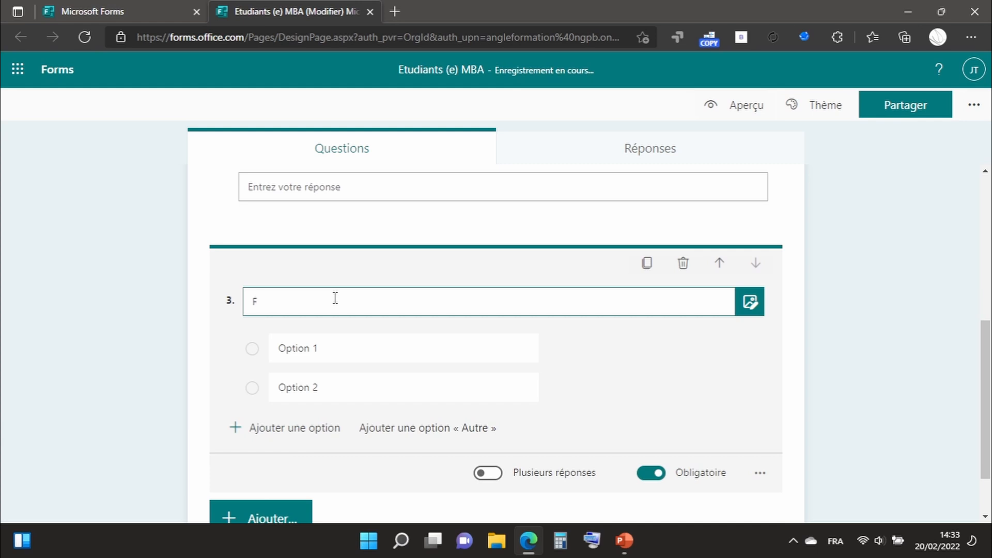
{"action": "key", "text": "BackSpace"}
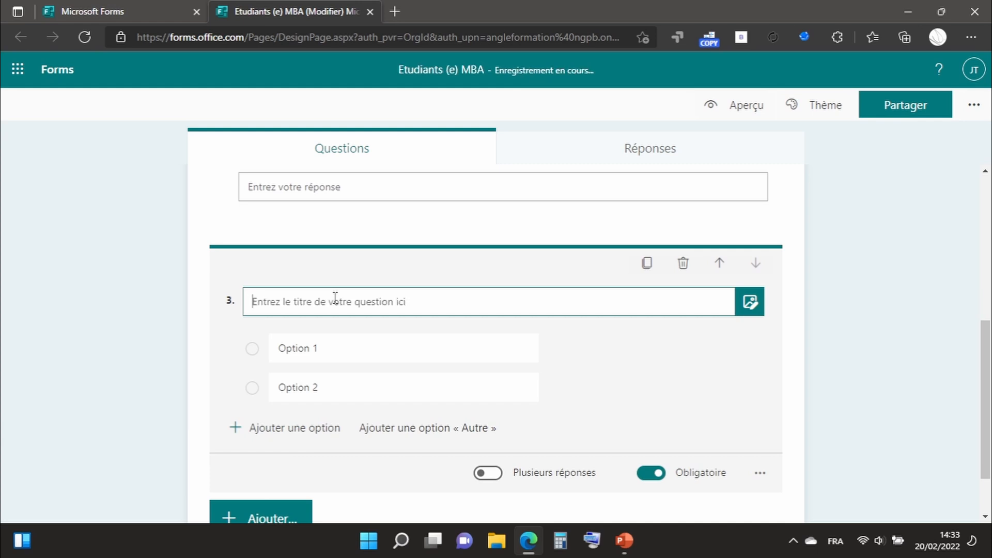
{"action": "type", "text": "Votre "}
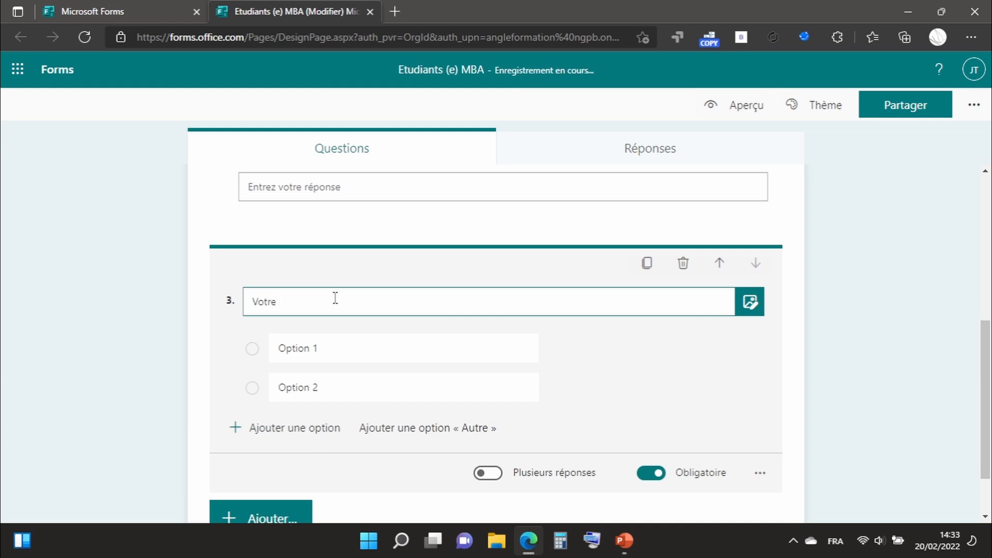
{"action": "type", "text": "Formation"}
Set the first two answer options of the "Votre Formation" question to "Bac" and "Bac + 2".
{"action": "left_click_drag", "start_coordinate": [330, 354], "coordinate": [283, 353]}
{"action": "type", "text": "Bac"}
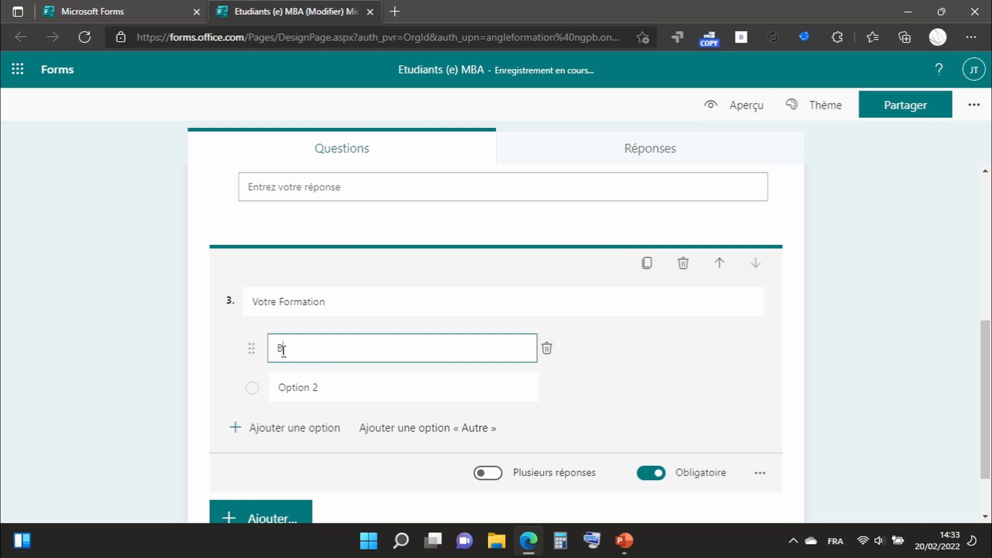
{"action": "left_click", "coordinate": [333, 387]}
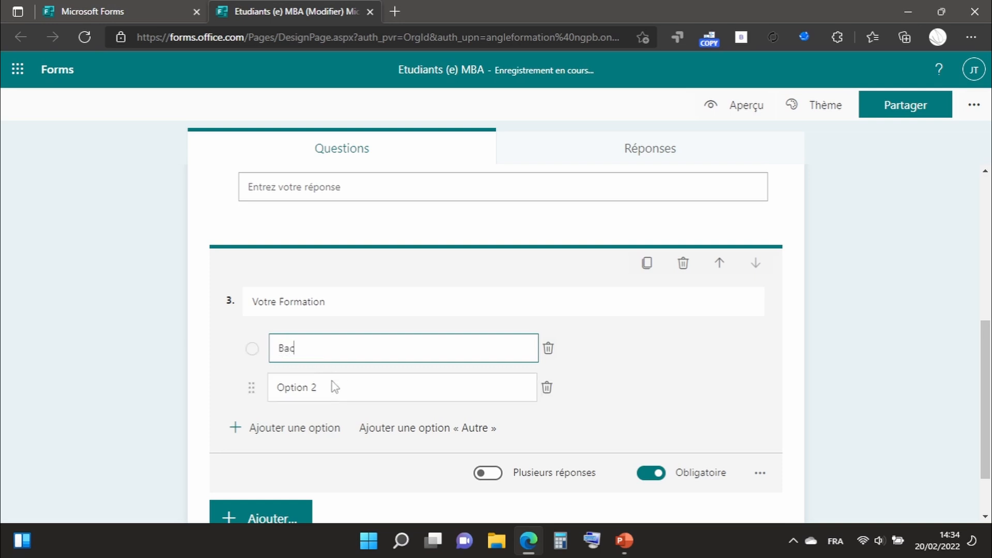
{"action": "type", "text": "B"}
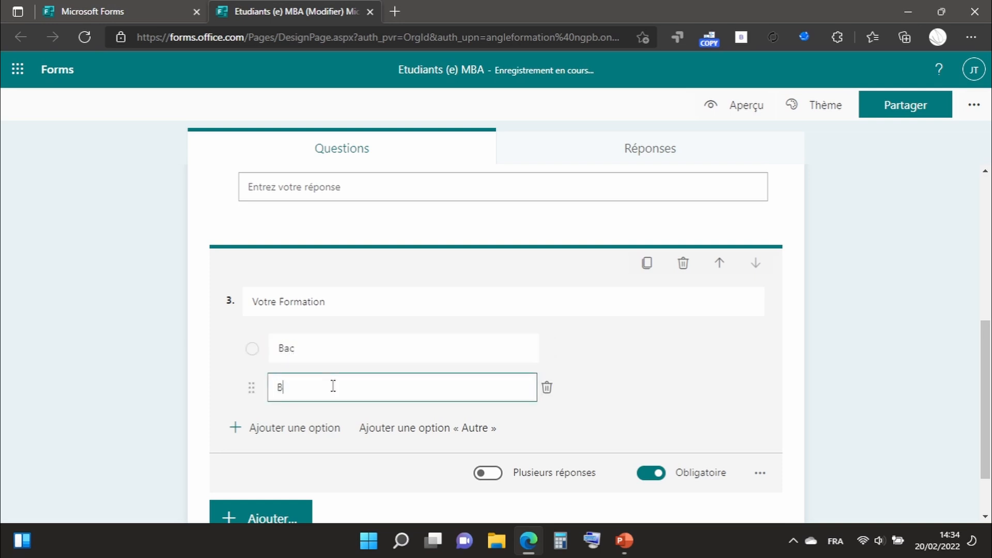
{"action": "type", "text": "ac + 2"}
Add two more answer options, "Bac + 3" and "Bac + 5", to the "Votre Formation" question.
{"action": "left_click", "coordinate": [288, 429]}
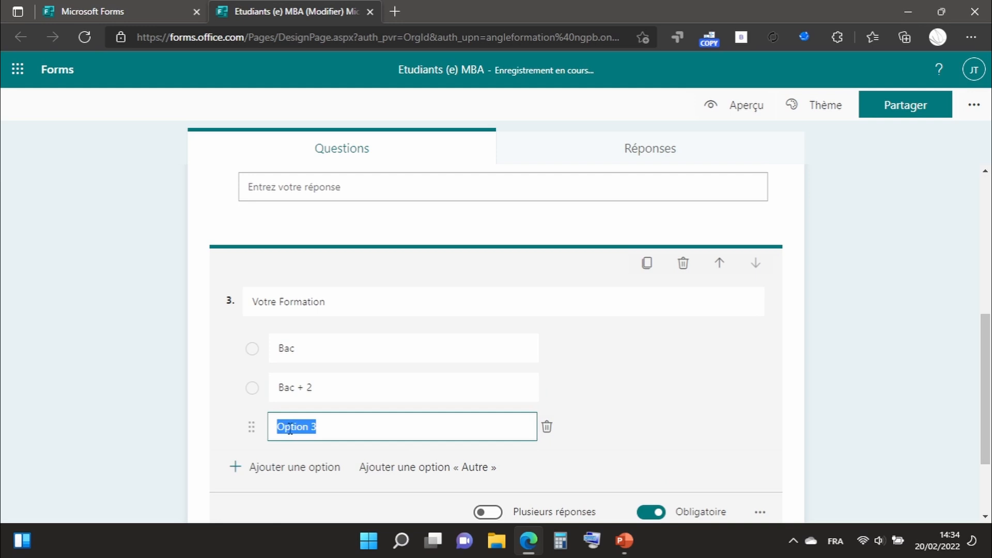
{"action": "type", "text": "Ba"}
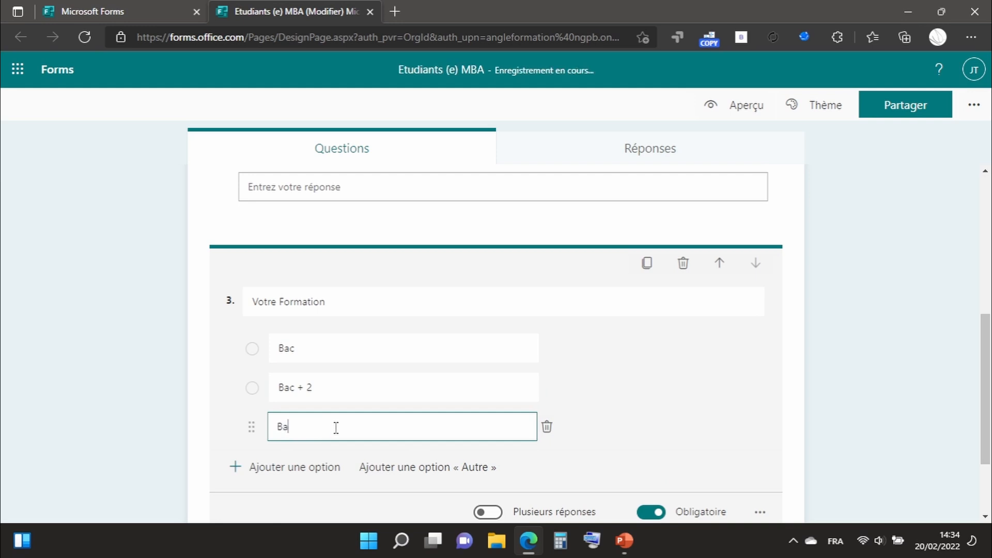
{"action": "type", "text": "c + 3"}
{"action": "left_click", "coordinate": [279, 469]}
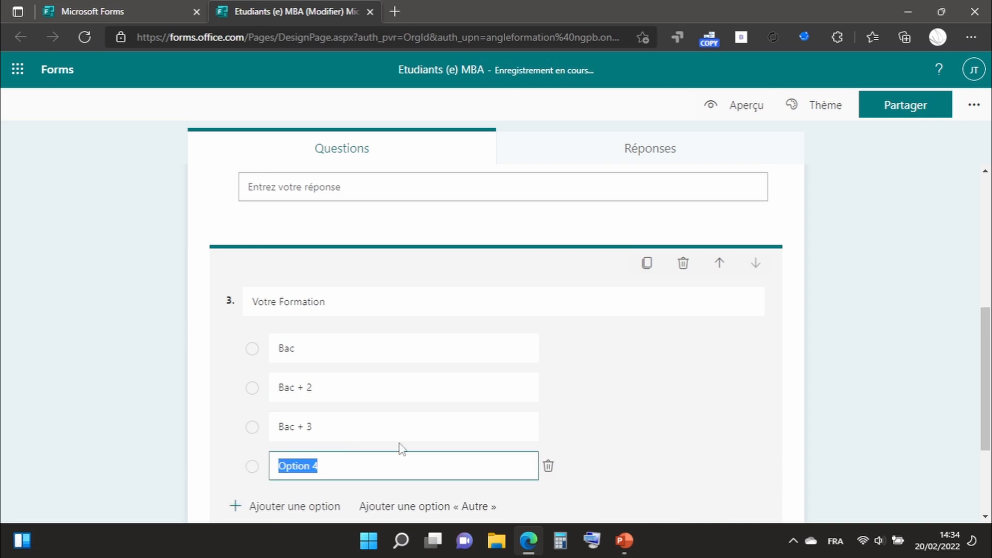
{"action": "type", "text": "Bac"}
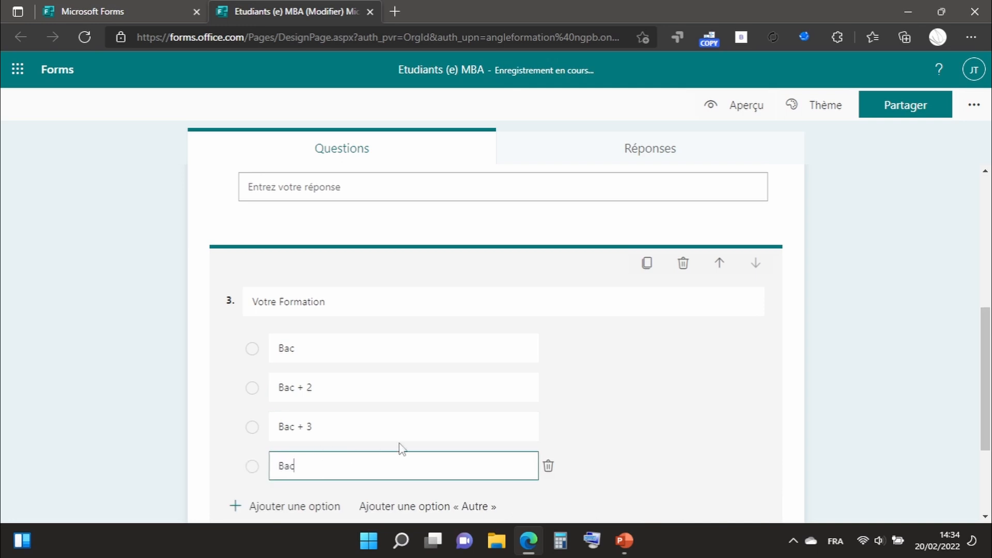
{"action": "type", "text": " + 6"}
{"action": "key", "text": "BackSpace"}
{"action": "type", "text": "5"}
{"action": "scroll", "coordinate": [688, 387], "scroll_direction": "down", "scroll_amount": 2}
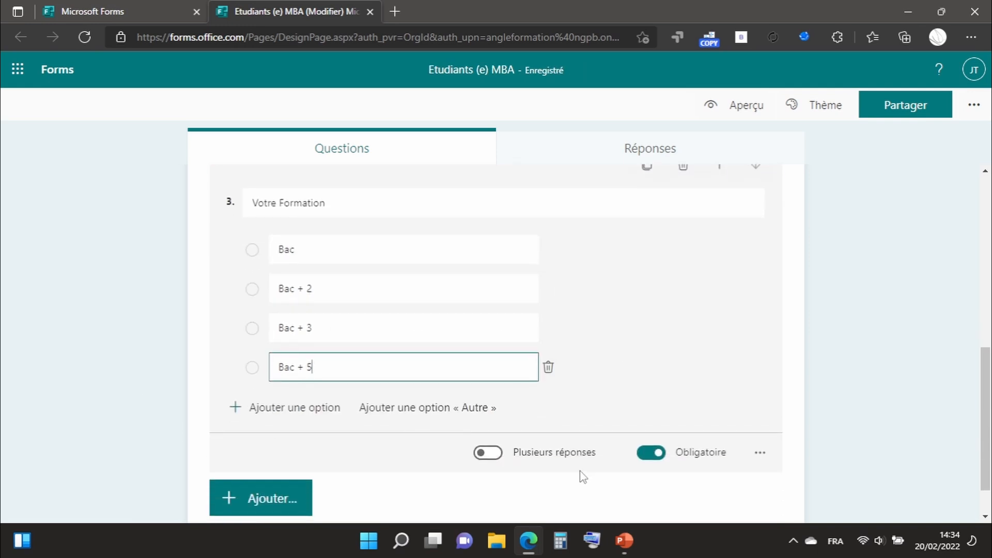
{"action": "left_click", "coordinate": [759, 453]}
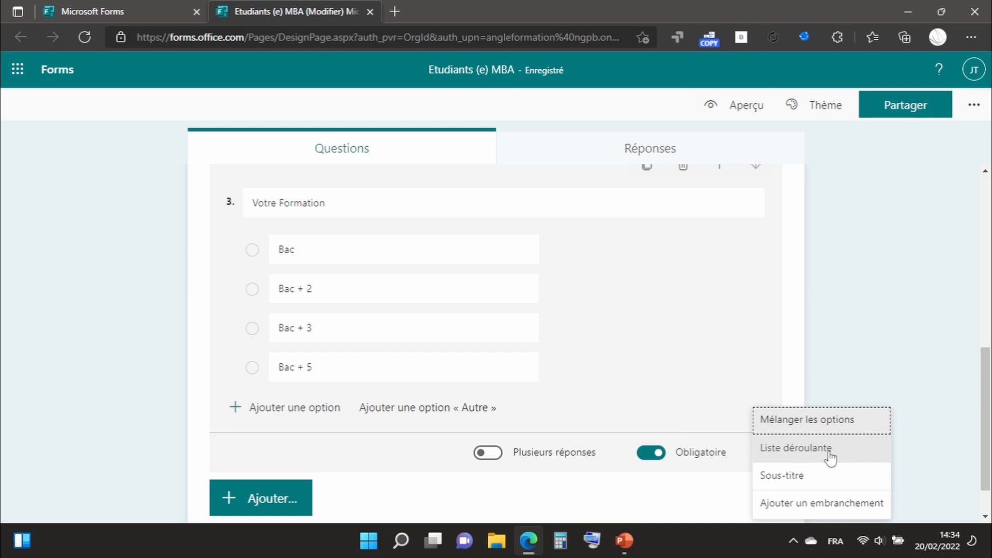
{"action": "left_click", "coordinate": [904, 364]}
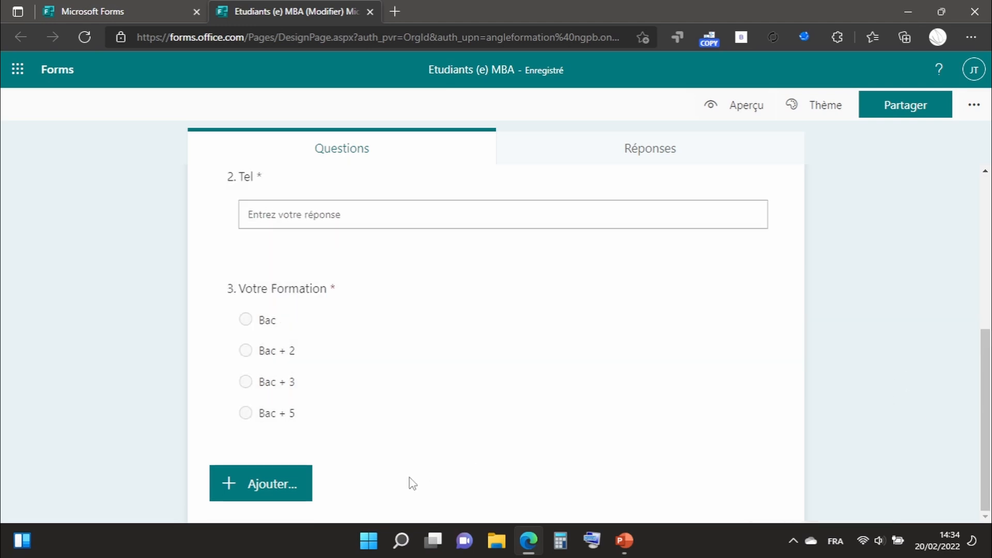
Add a choice question titled "Sex" with the options "M" and "F" below the "Votre Formation" question.
{"action": "left_click", "coordinate": [249, 487]}
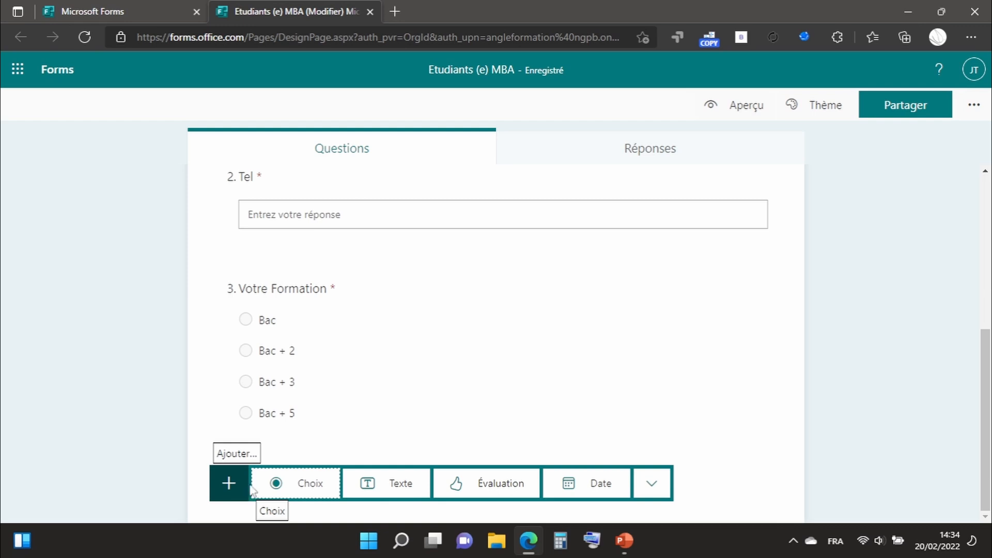
{"action": "left_click", "coordinate": [309, 484]}
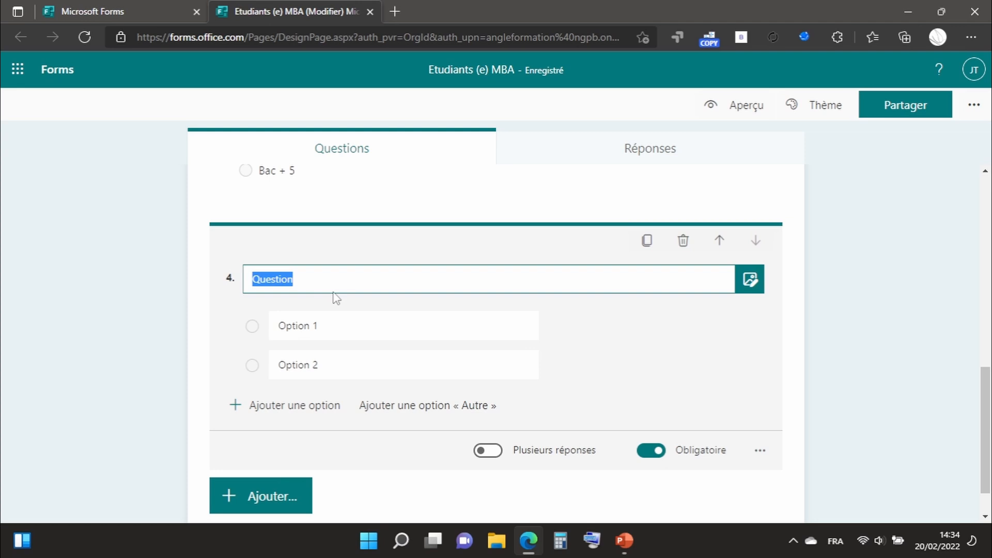
{"action": "type", "text": "Sex"}
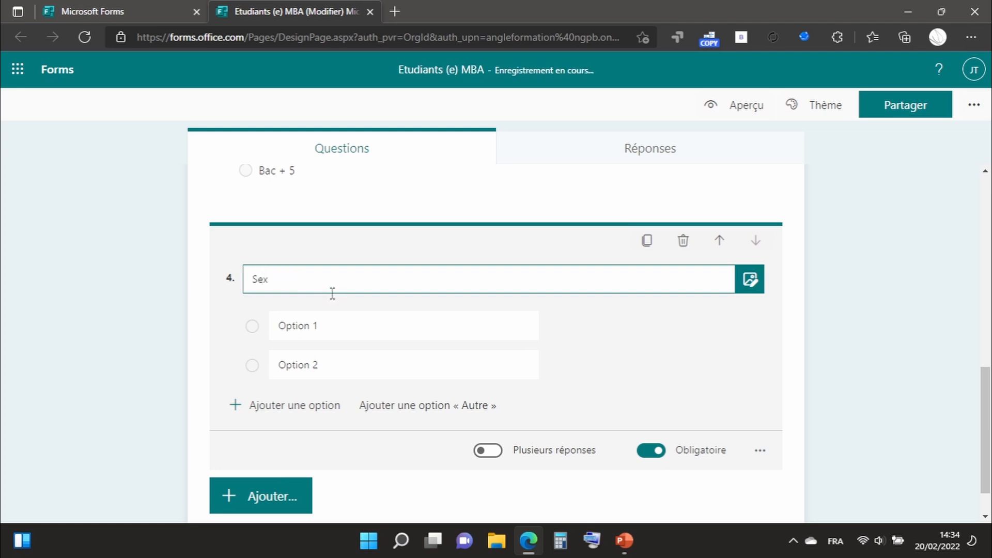
{"action": "left_click", "coordinate": [299, 326]}
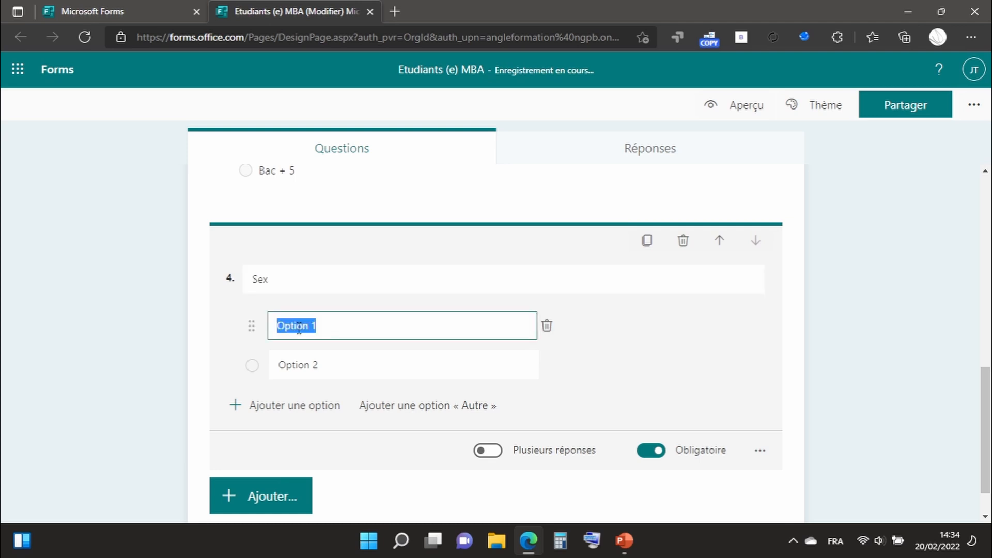
{"action": "type", "text": "M"}
{"action": "left_click", "coordinate": [324, 361]}
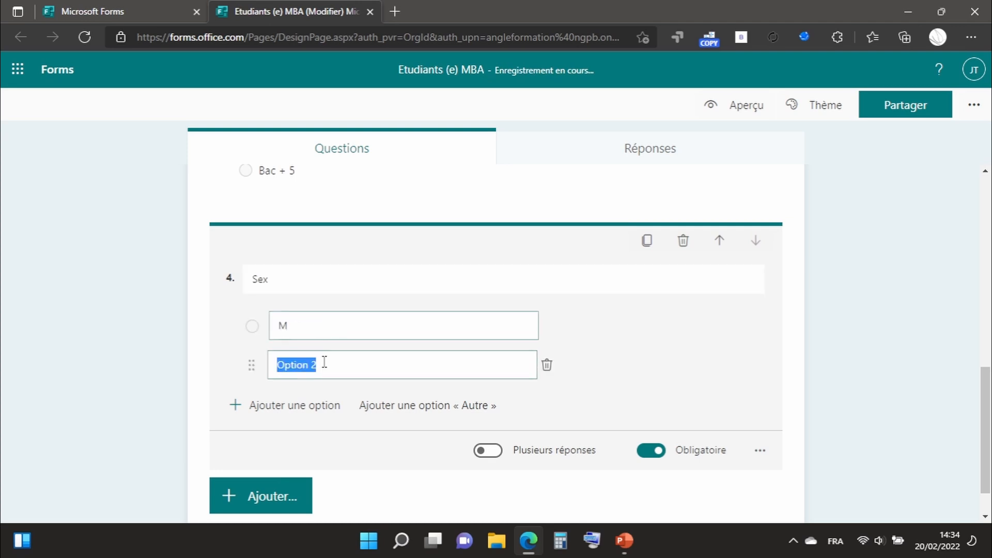
{"action": "type", "text": "F"}
{"action": "left_click", "coordinate": [641, 361]}
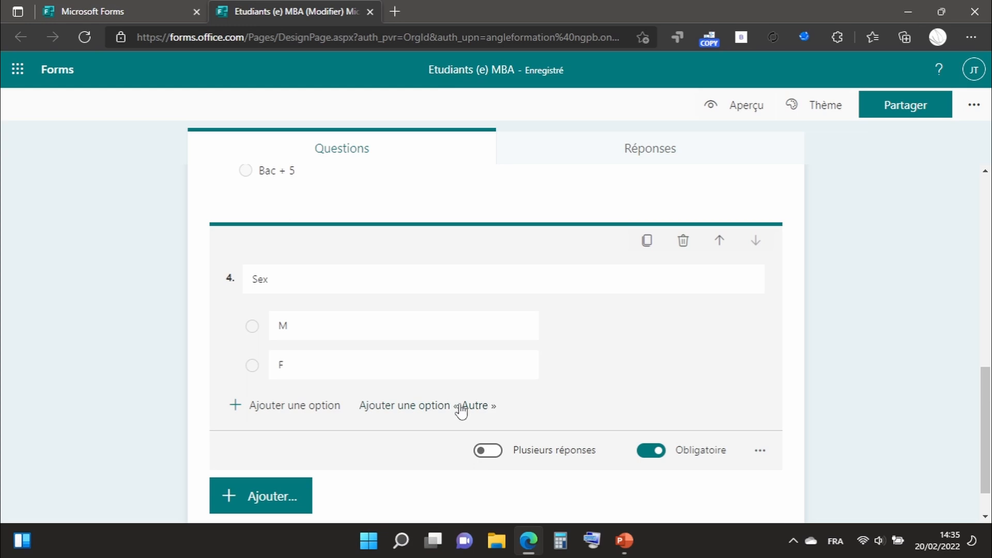
Add a date question titled "Date de naissance" below the "Sex" question.
{"action": "left_click", "coordinate": [287, 496]}
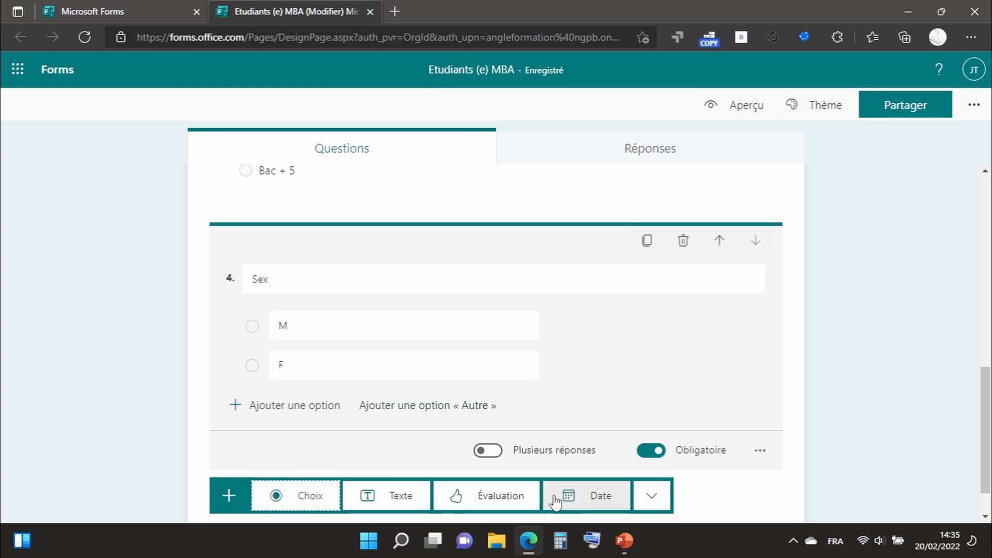
{"action": "left_click", "coordinate": [580, 499]}
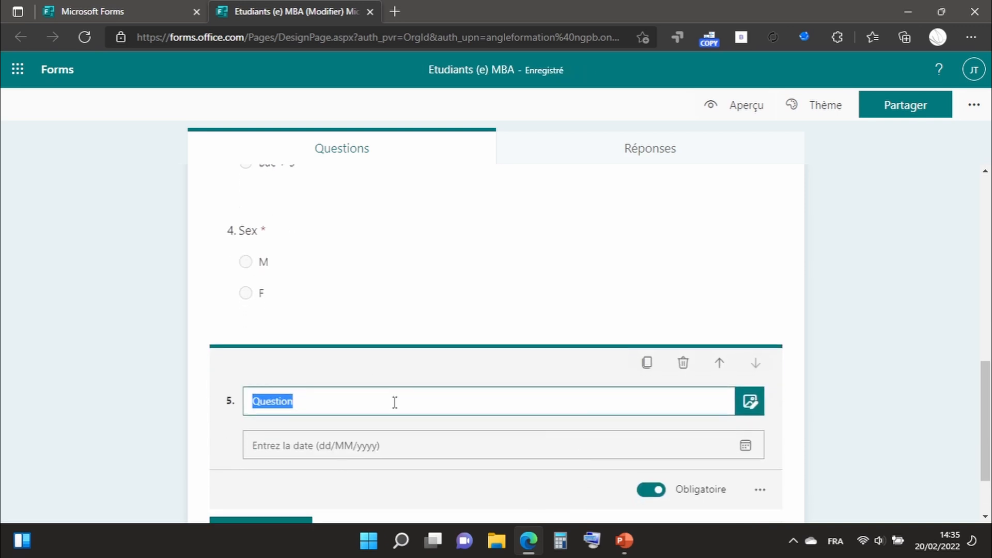
{"action": "type", "text": "D"}
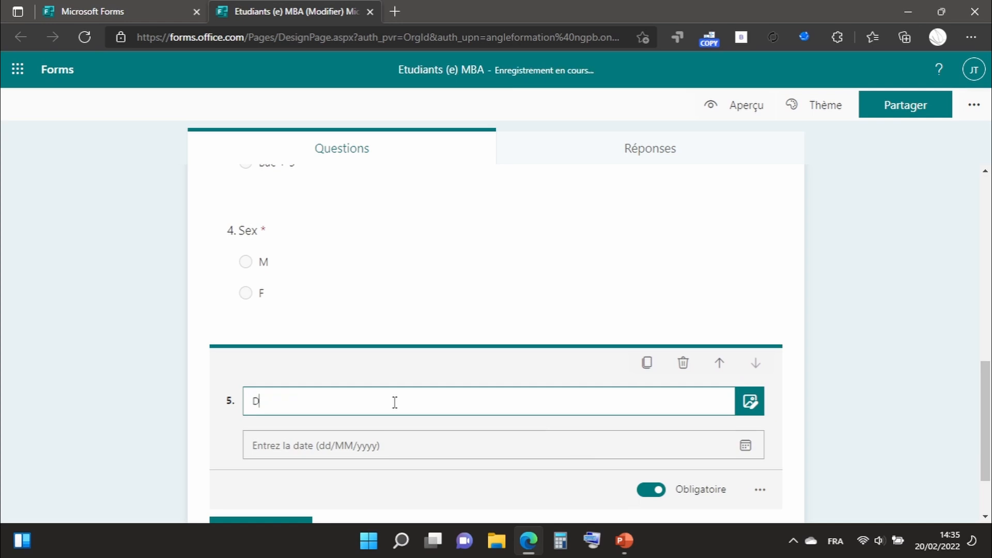
{"action": "type", "text": "ate de naissance"}
{"action": "left_click", "coordinate": [370, 452]}
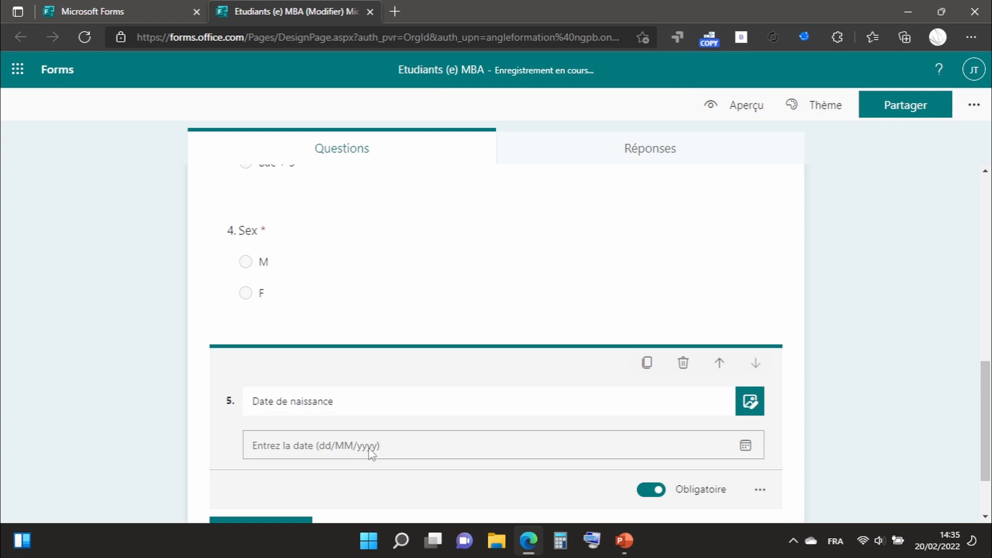
Add a text question titled "Lieu de naissance" below the "Date de naissance" question.
{"action": "scroll", "coordinate": [370, 453], "scroll_direction": "down", "scroll_amount": 1}
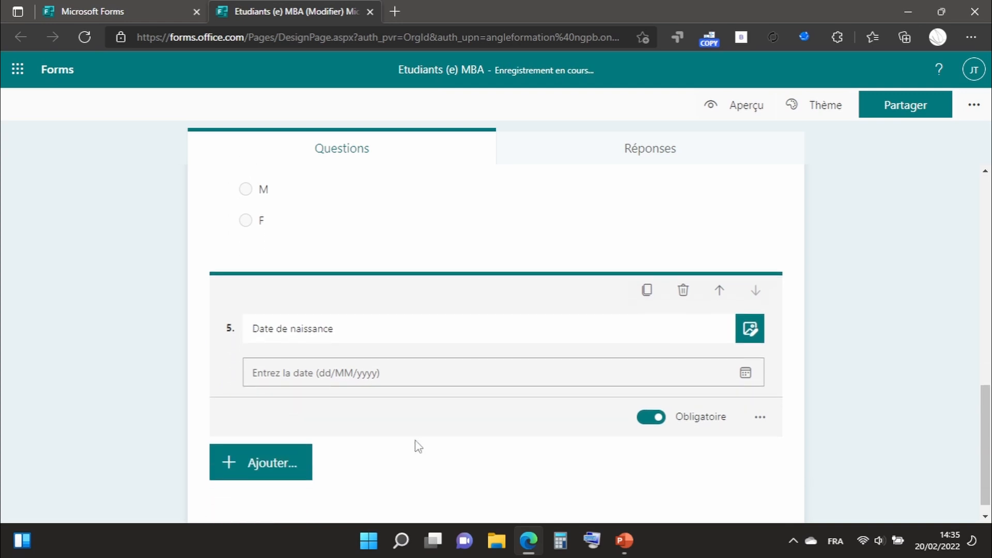
{"action": "left_click", "coordinate": [272, 465]}
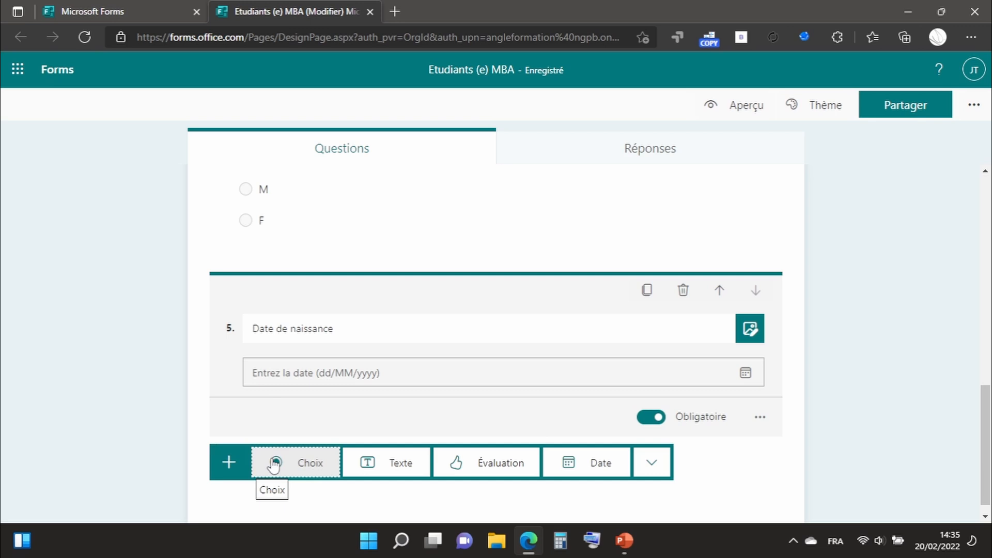
{"action": "left_click", "coordinate": [411, 472]}
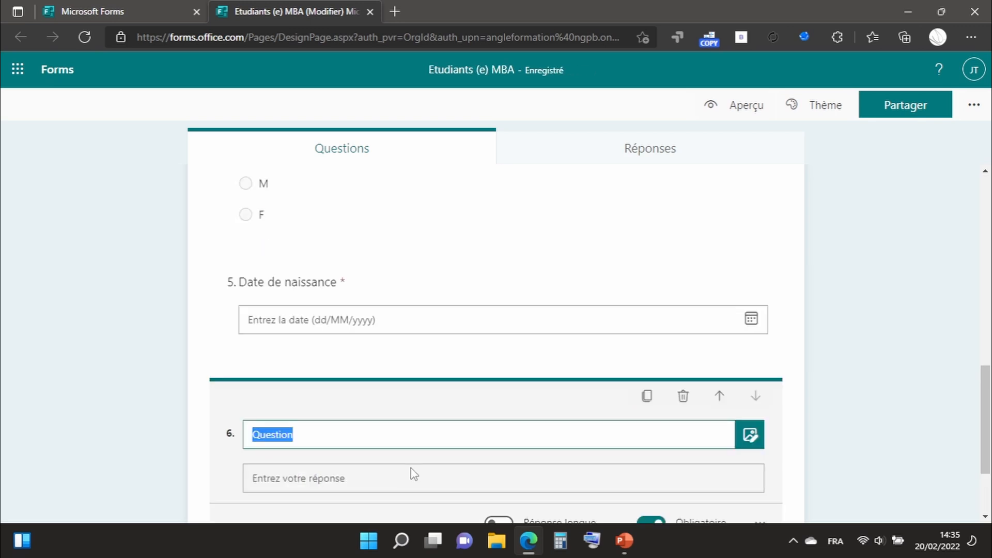
{"action": "type", "text": "Lieu"}
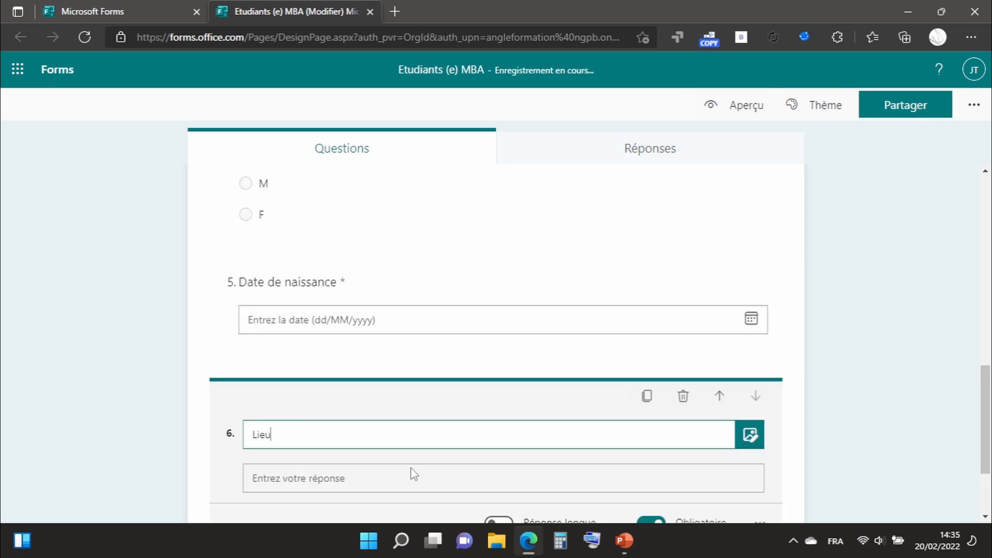
{"action": "type", "text": " de naissance"}
{"action": "left_click", "coordinate": [116, 410]}
Move the "Sex" question up one position so that it comes before the "Votre Formation" question.
{"action": "scroll", "coordinate": [118, 410], "scroll_direction": "up", "scroll_amount": 5}
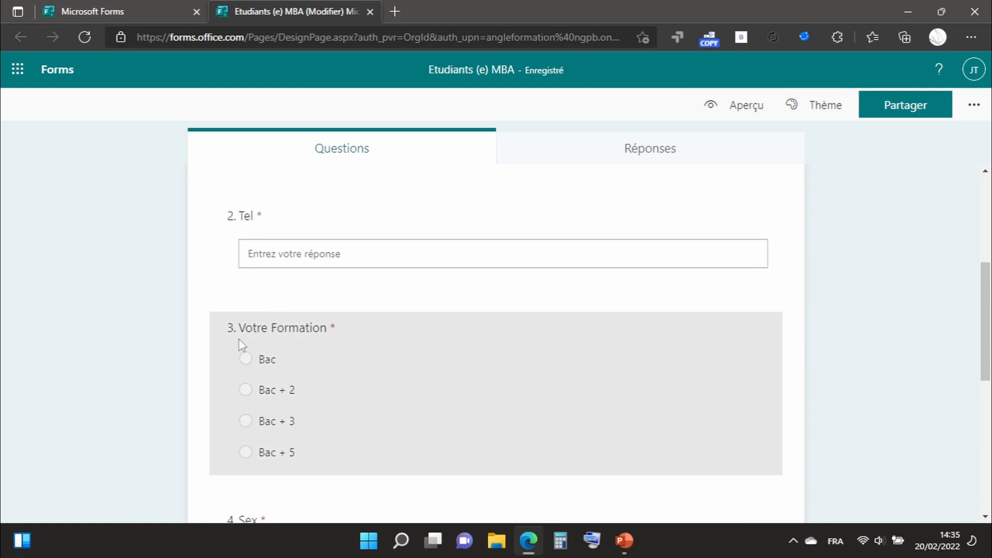
{"action": "left_click", "coordinate": [269, 328]}
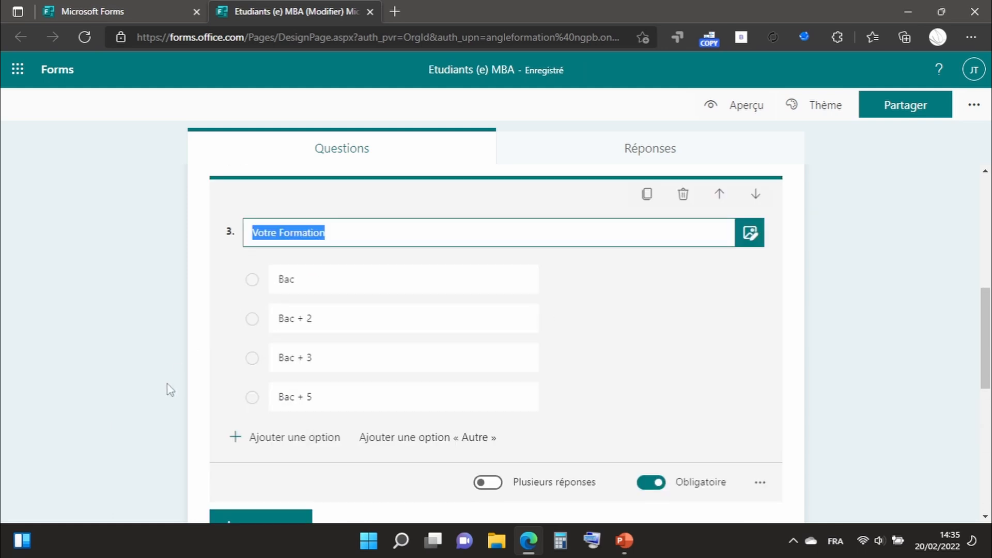
{"action": "scroll", "coordinate": [166, 388], "scroll_direction": "down", "scroll_amount": 3}
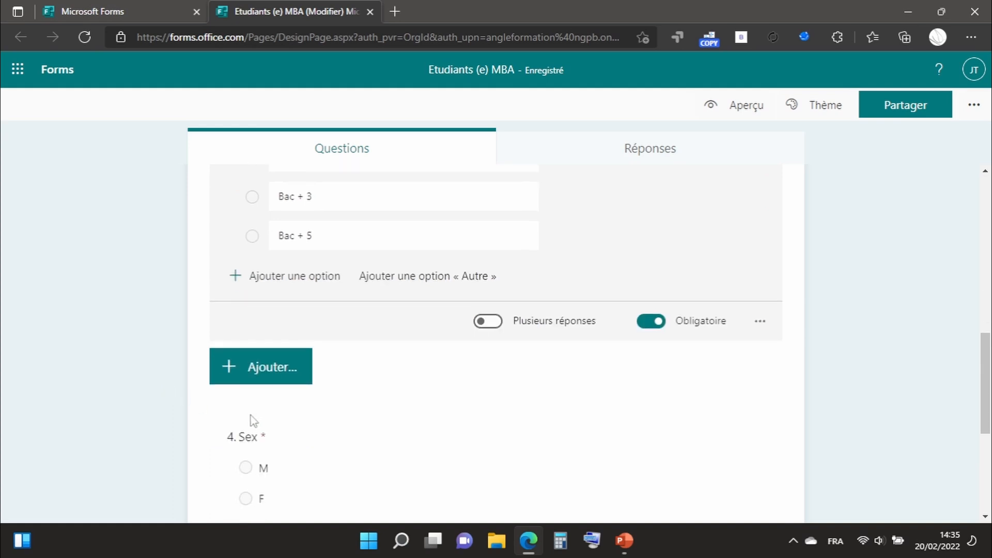
{"action": "left_click", "coordinate": [287, 450]}
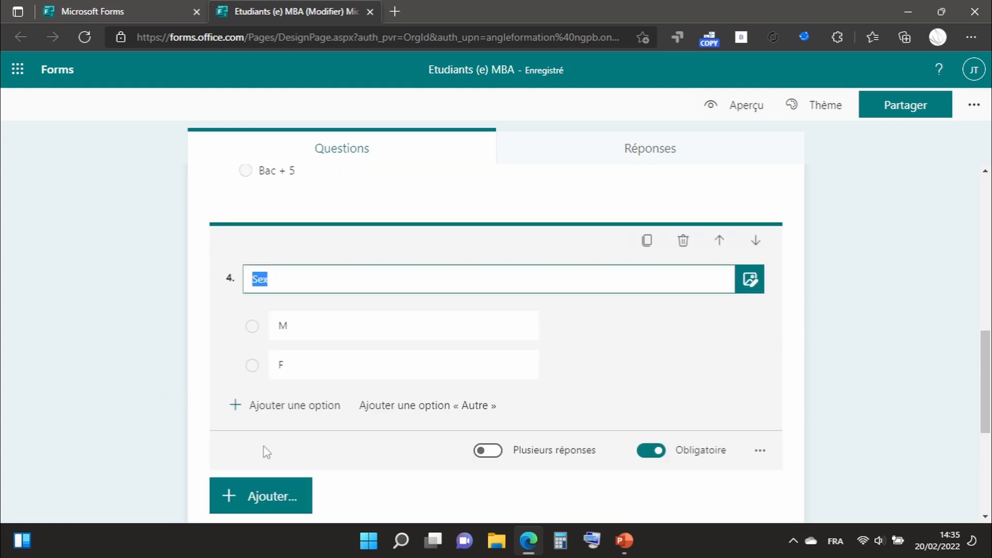
{"action": "left_click", "coordinate": [718, 241]}
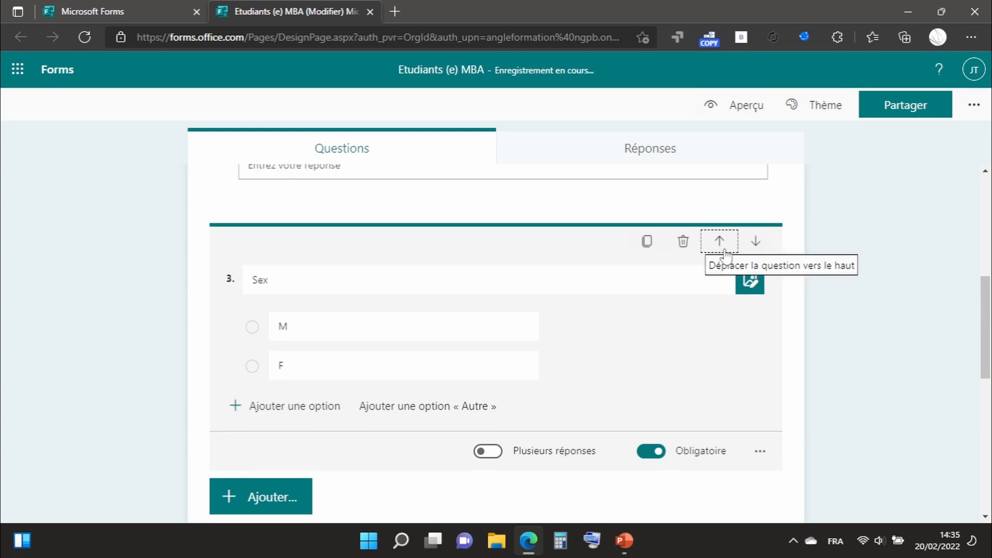
Move the "Sex" question up one more position so that it comes directly after the "Nom" question.
{"action": "scroll", "coordinate": [674, 302], "scroll_direction": "up", "scroll_amount": 2}
{"action": "scroll", "coordinate": [674, 301], "scroll_direction": "up", "scroll_amount": 2}
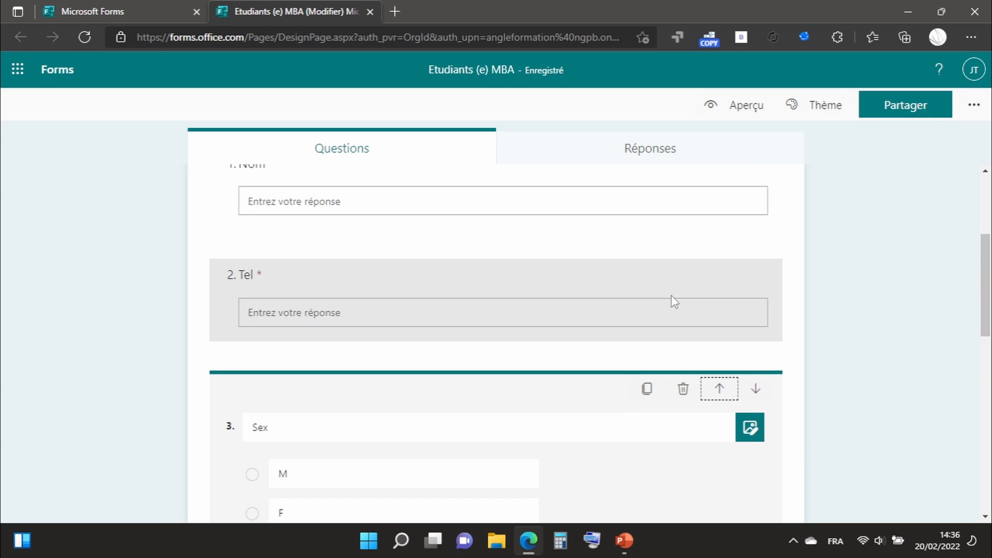
{"action": "left_click", "coordinate": [719, 390]}
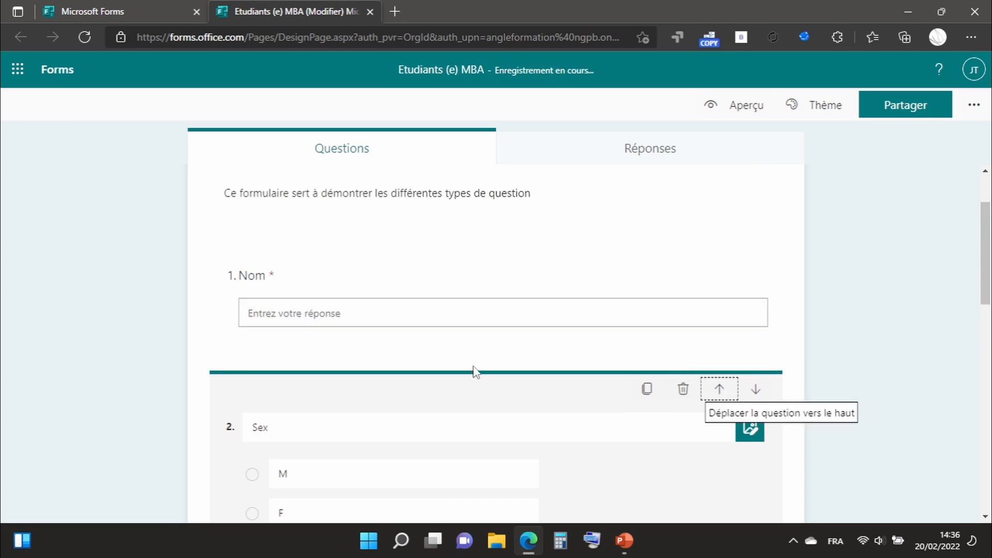
{"action": "scroll", "coordinate": [471, 270], "scroll_direction": "down", "scroll_amount": 2}
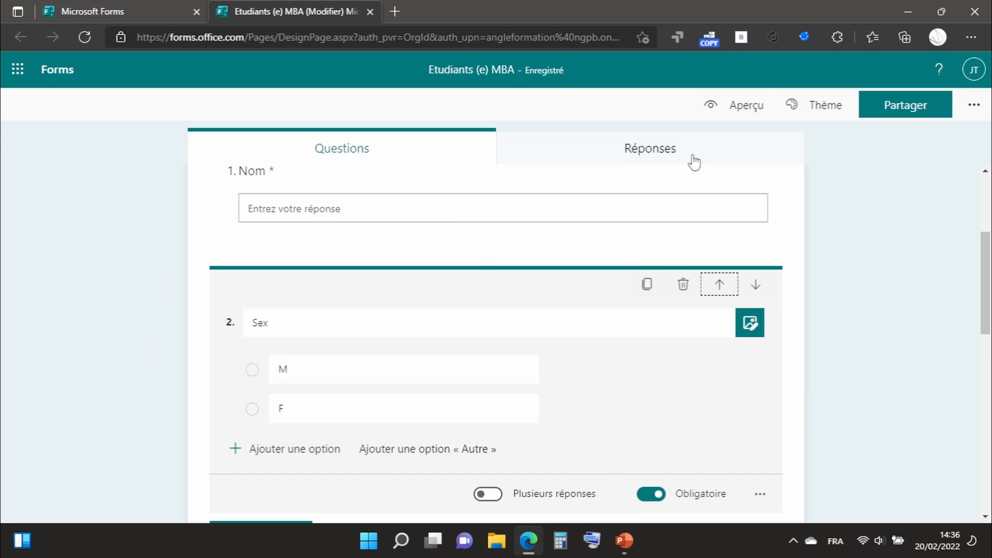
Preview the form as a respondent and answer "Nom" with "angleformation" and "Sex" with "M".
{"action": "left_click", "coordinate": [742, 105]}
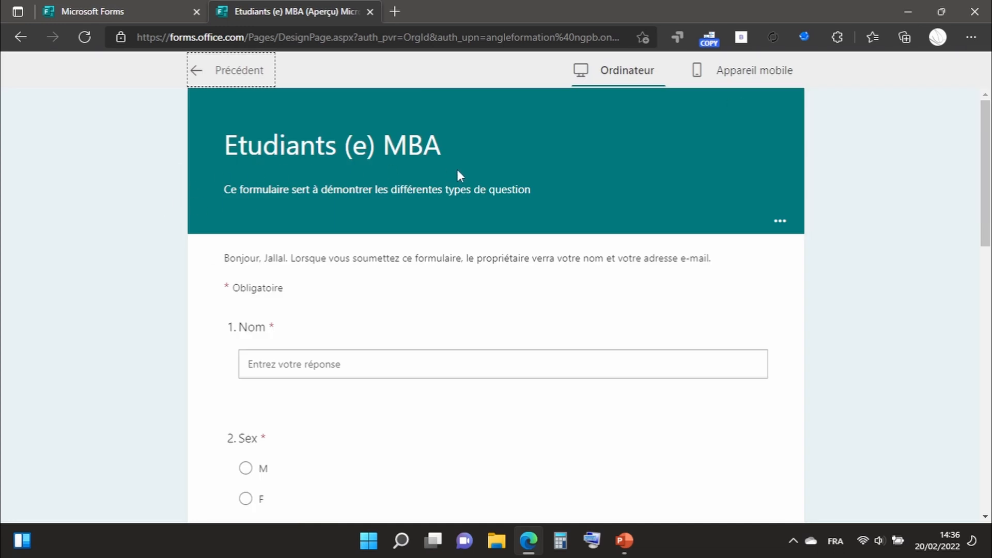
{"action": "scroll", "coordinate": [332, 370], "scroll_direction": "down", "scroll_amount": 2}
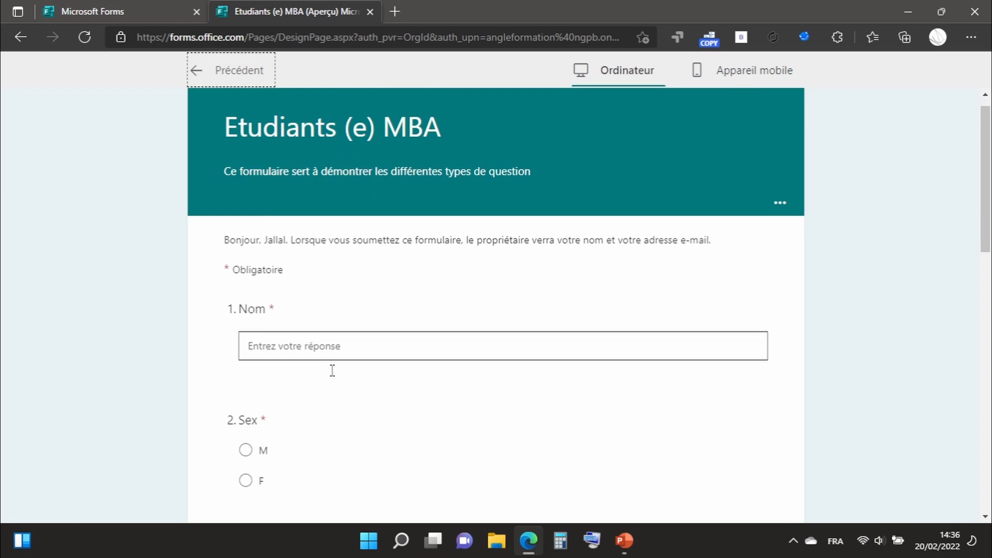
{"action": "scroll", "coordinate": [332, 370], "scroll_direction": "down", "scroll_amount": 10}
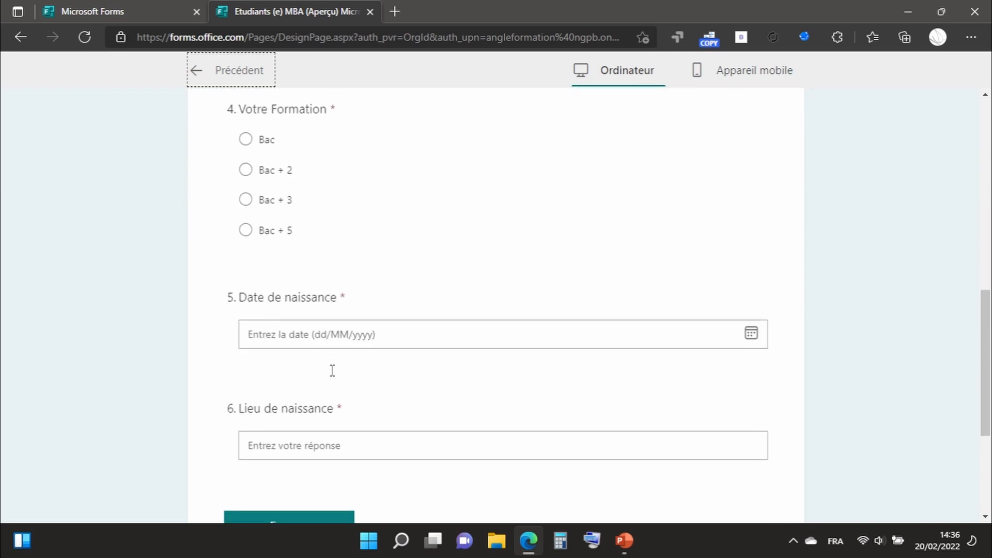
{"action": "scroll", "coordinate": [332, 370], "scroll_direction": "down", "scroll_amount": 2}
{"action": "scroll", "coordinate": [332, 370], "scroll_direction": "up", "scroll_amount": 14}
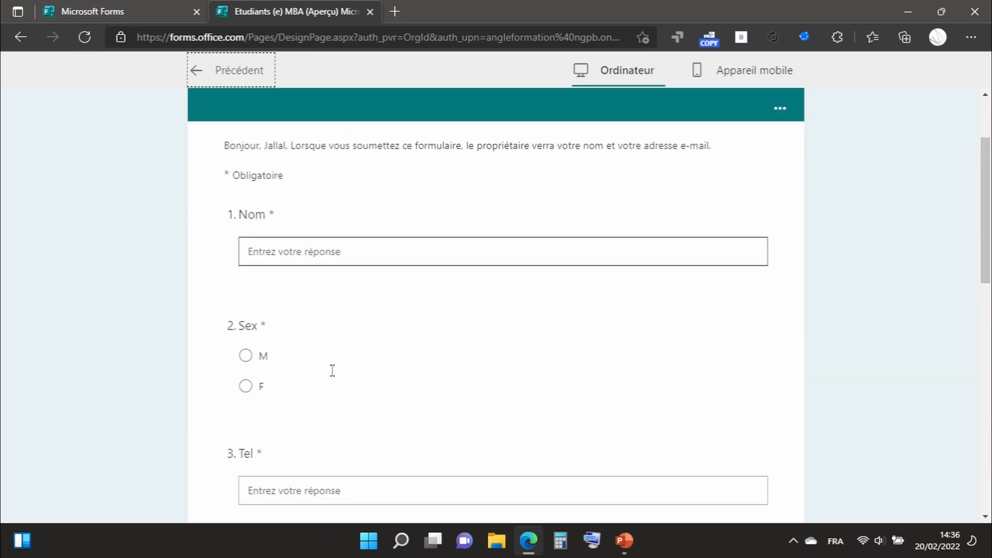
{"action": "scroll", "coordinate": [333, 370], "scroll_direction": "down", "scroll_amount": 1}
{"action": "left_click", "coordinate": [290, 325]}
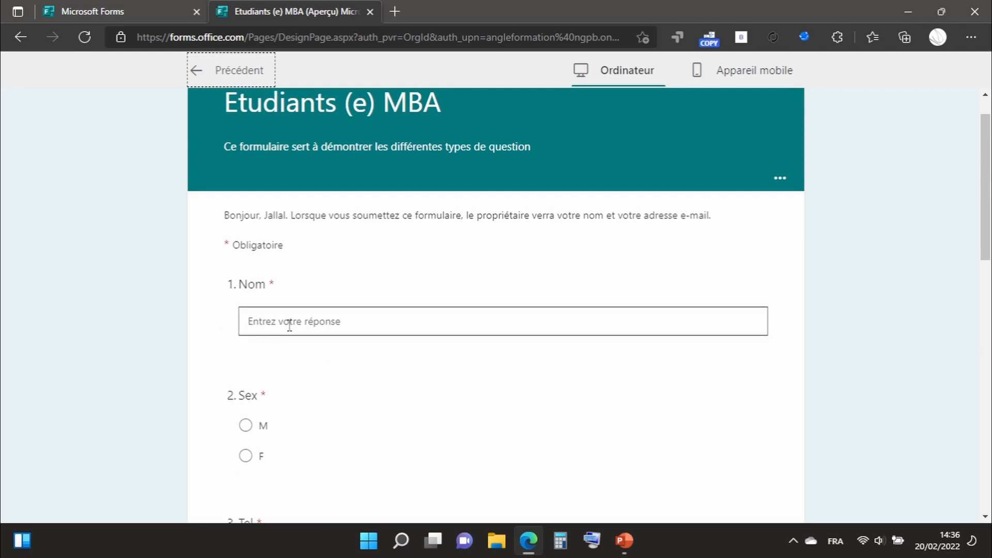
{"action": "type", "text": "an"}
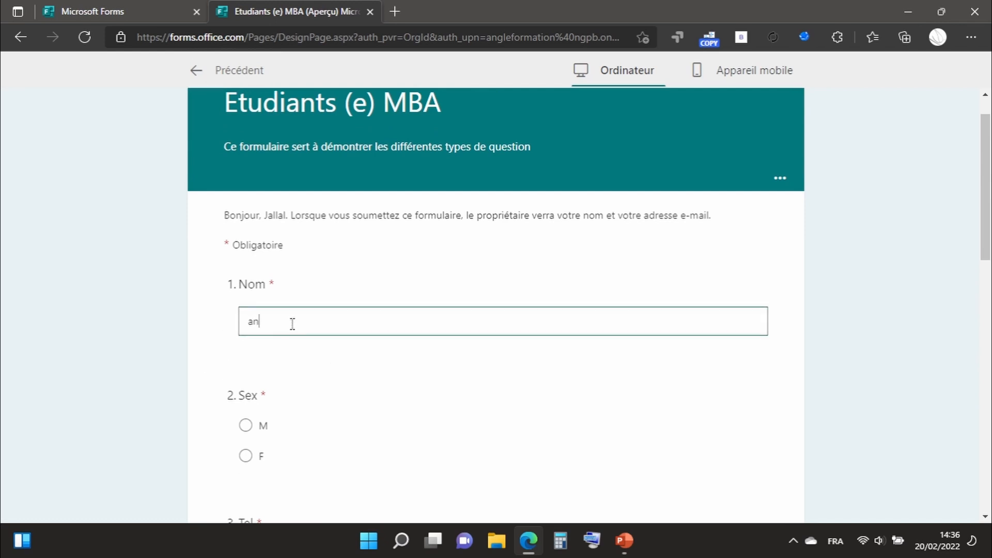
{"action": "type", "text": "gleformation"}
{"action": "key", "text": "Tab"}
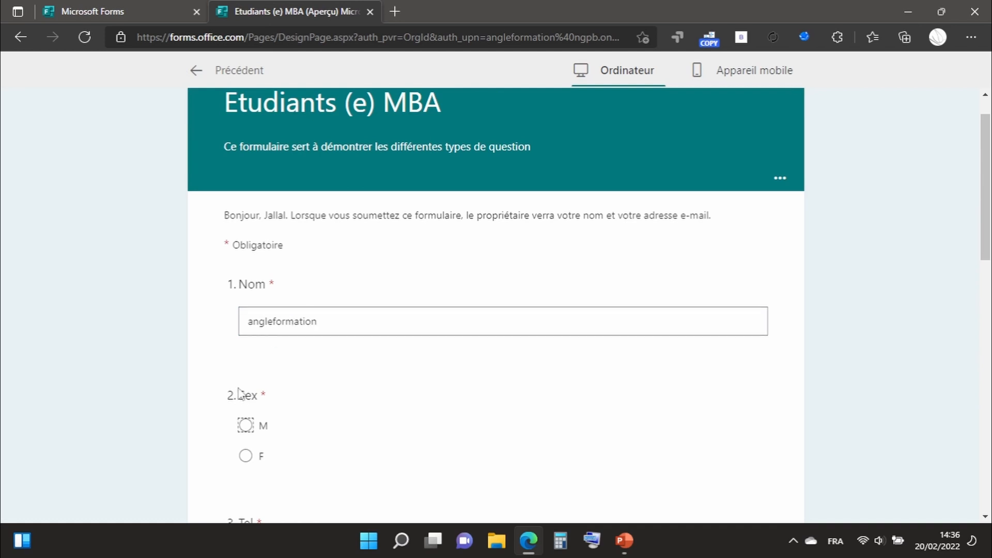
{"action": "left_click", "coordinate": [246, 425]}
{"action": "scroll", "coordinate": [373, 408], "scroll_direction": "down", "scroll_amount": 3}
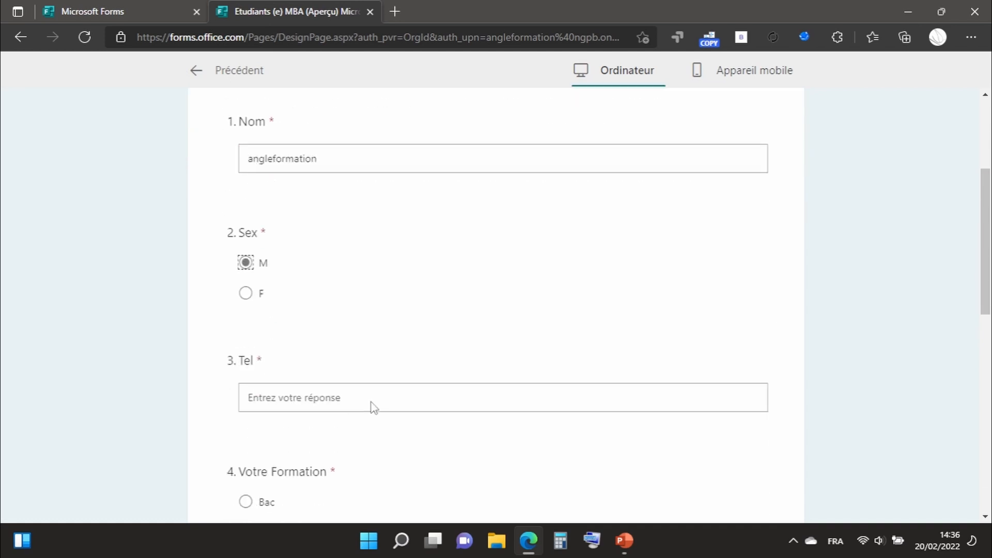
Enter a sample phone number for "Tel" and choose "Bac + 5" for "Votre Formation".
{"action": "left_click", "coordinate": [298, 396]}
{"action": "type", "text": "060"}
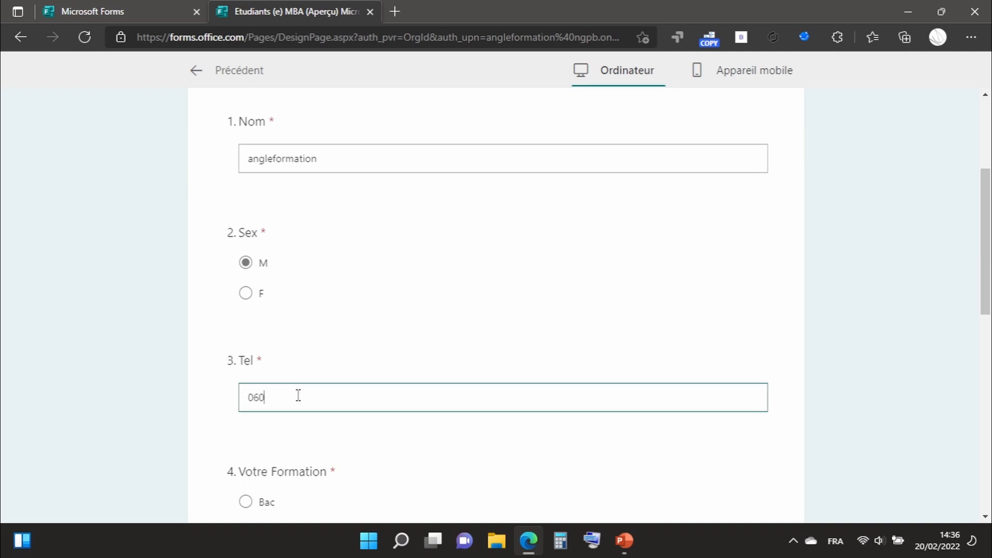
{"action": "type", "text": "000000"}
{"action": "scroll", "coordinate": [297, 396], "scroll_direction": "down", "scroll_amount": 3}
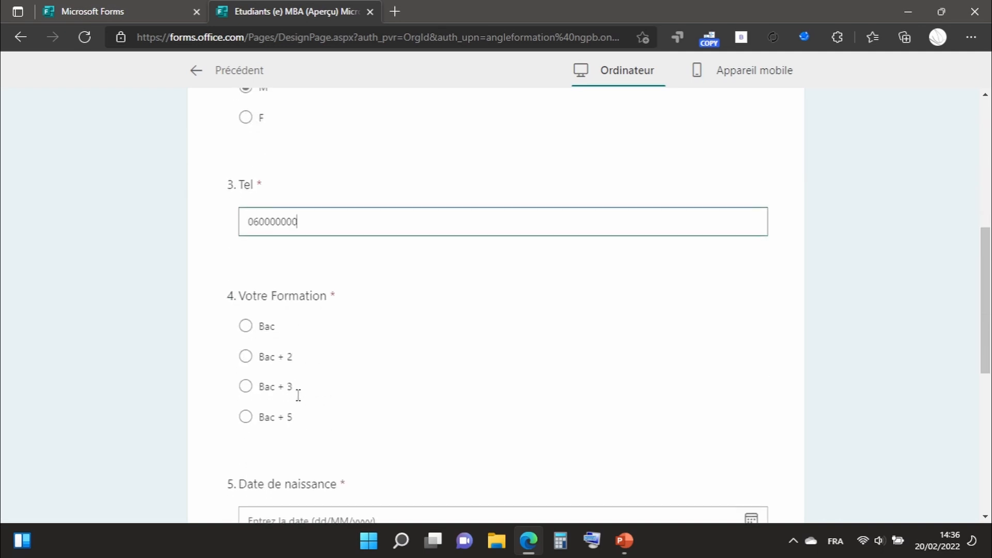
{"action": "left_click", "coordinate": [244, 417]}
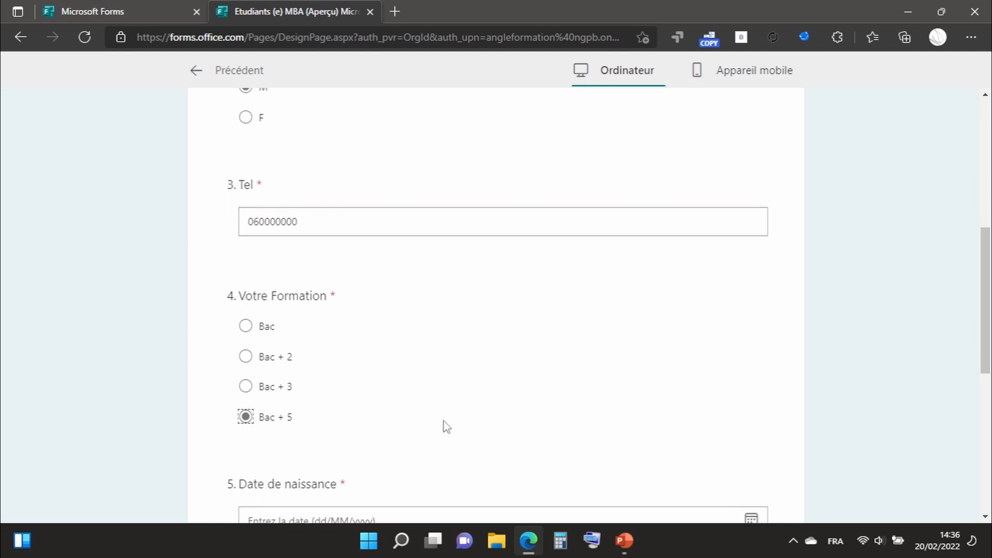
Fill in a date of birth and "rabat" as the place of birth, submit the response and return to the form editor.
{"action": "scroll", "coordinate": [444, 425], "scroll_direction": "down", "scroll_amount": 3}
{"action": "left_click", "coordinate": [333, 341]}
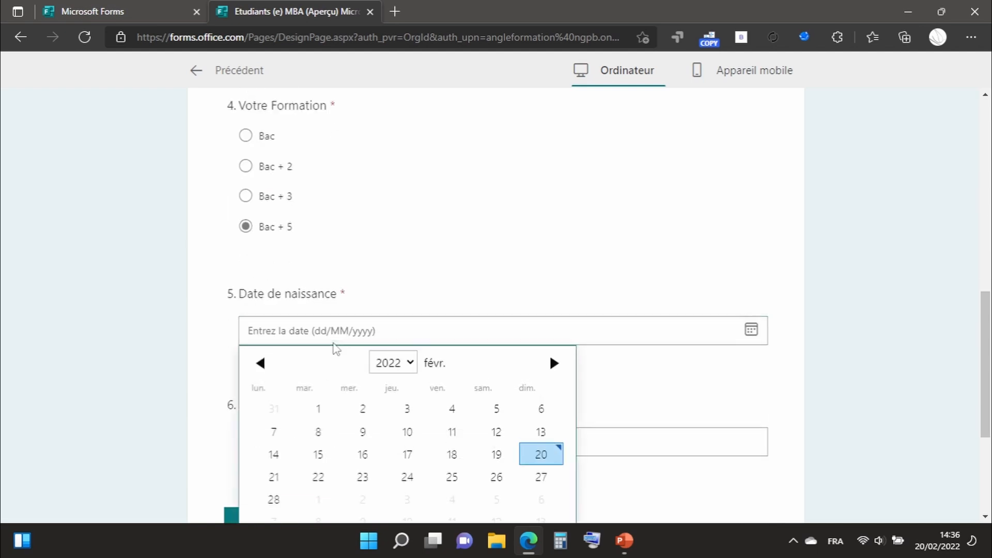
{"action": "left_click", "coordinate": [363, 411]}
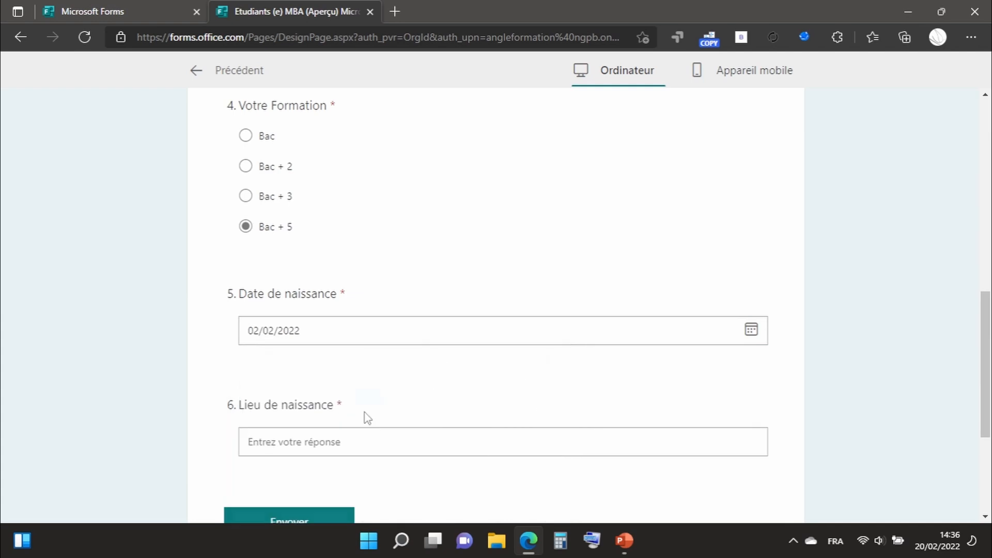
{"action": "scroll", "coordinate": [394, 365], "scroll_direction": "down", "scroll_amount": 3}
{"action": "left_click", "coordinate": [300, 249]}
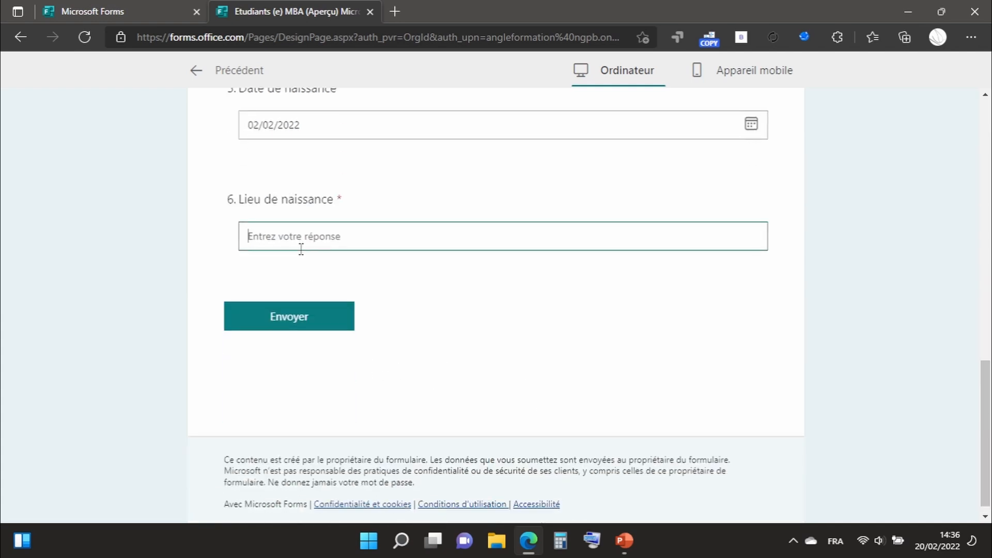
{"action": "type", "text": "rabat"}
{"action": "left_click", "coordinate": [293, 316]}
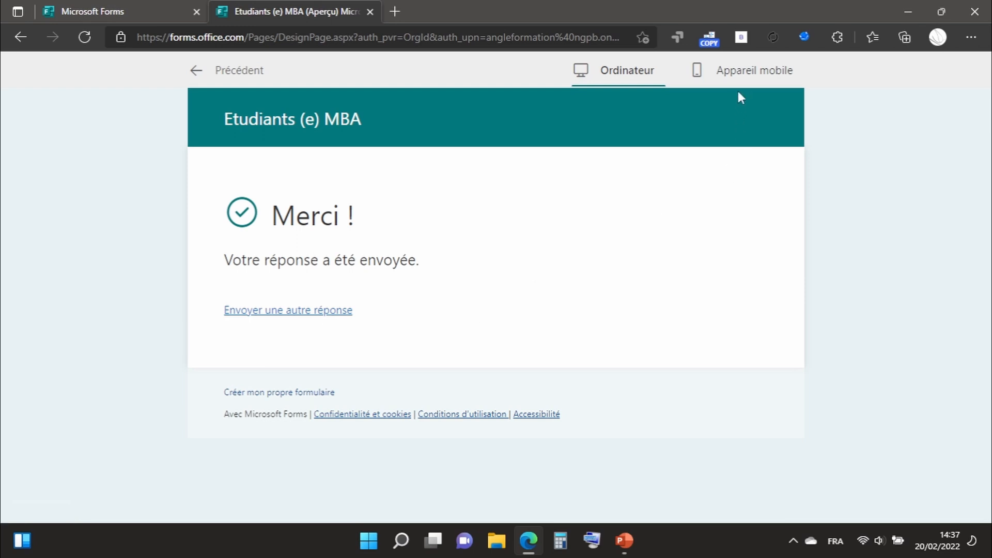
{"action": "left_click", "coordinate": [202, 70]}
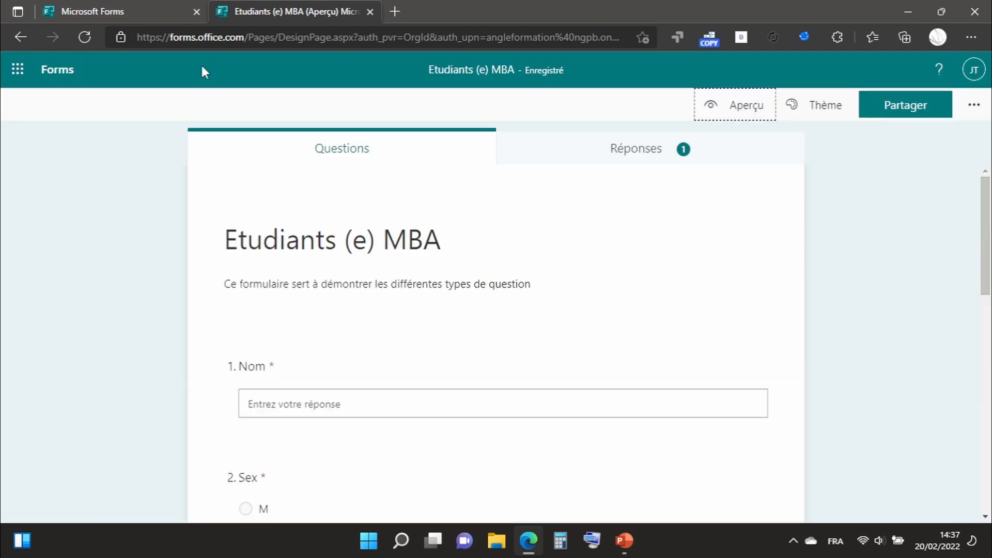
Preview the form in the mobile device layout, examine all its questions and return to the form editor.
{"action": "left_click", "coordinate": [720, 111]}
{"action": "left_click", "coordinate": [746, 71]}
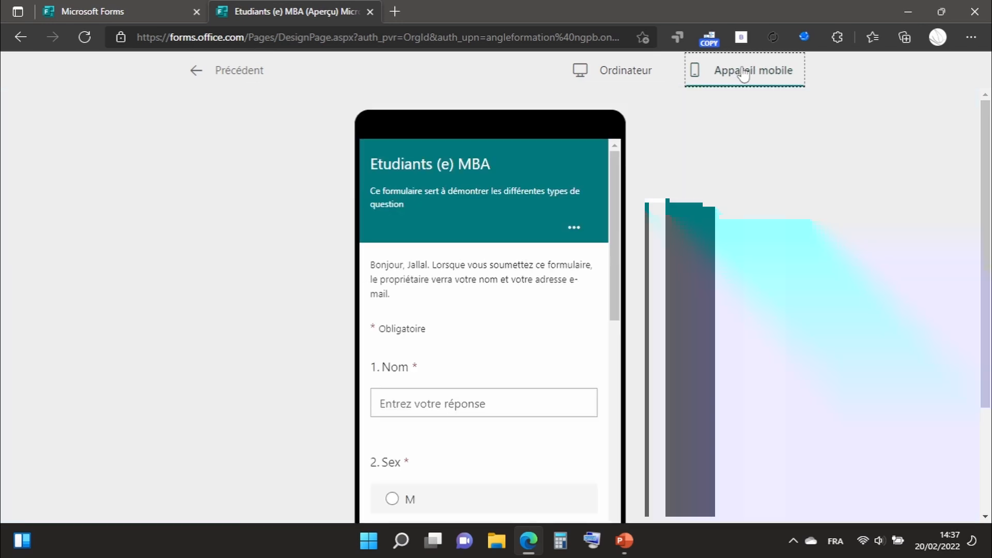
{"action": "scroll", "coordinate": [546, 275], "scroll_direction": "down", "scroll_amount": 9}
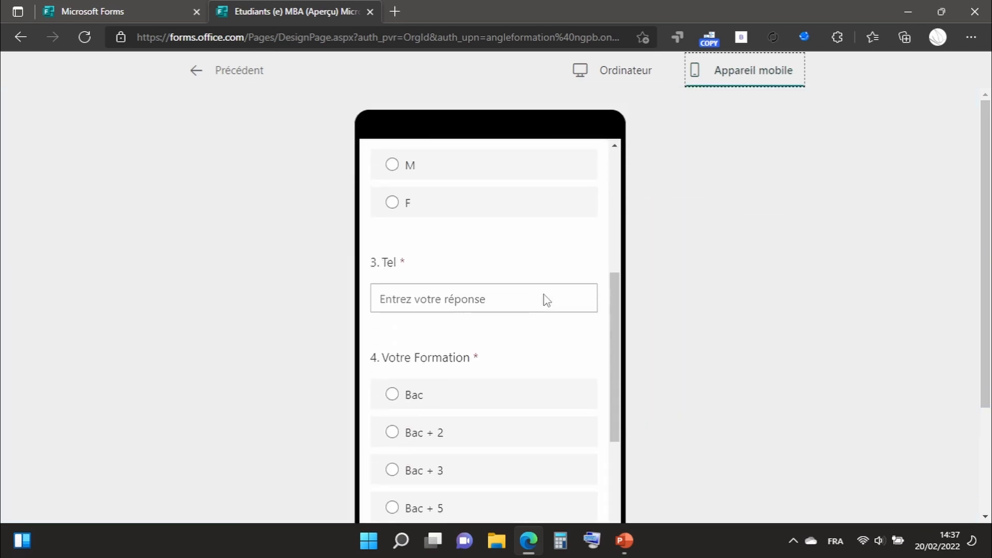
{"action": "scroll", "coordinate": [546, 300], "scroll_direction": "down", "scroll_amount": 2}
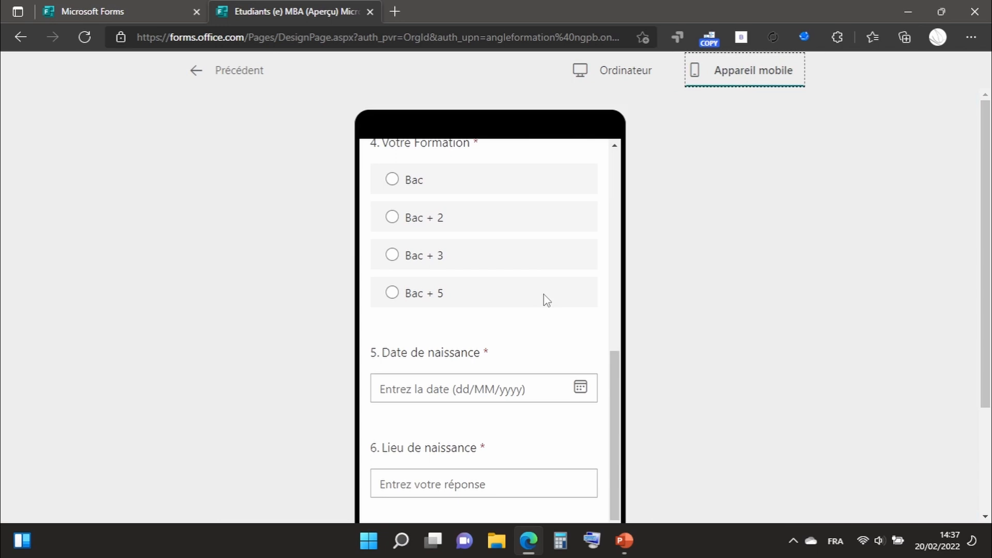
{"action": "scroll", "coordinate": [545, 299], "scroll_direction": "down", "scroll_amount": 4}
{"action": "scroll", "coordinate": [610, 295], "scroll_direction": "up", "scroll_amount": 5}
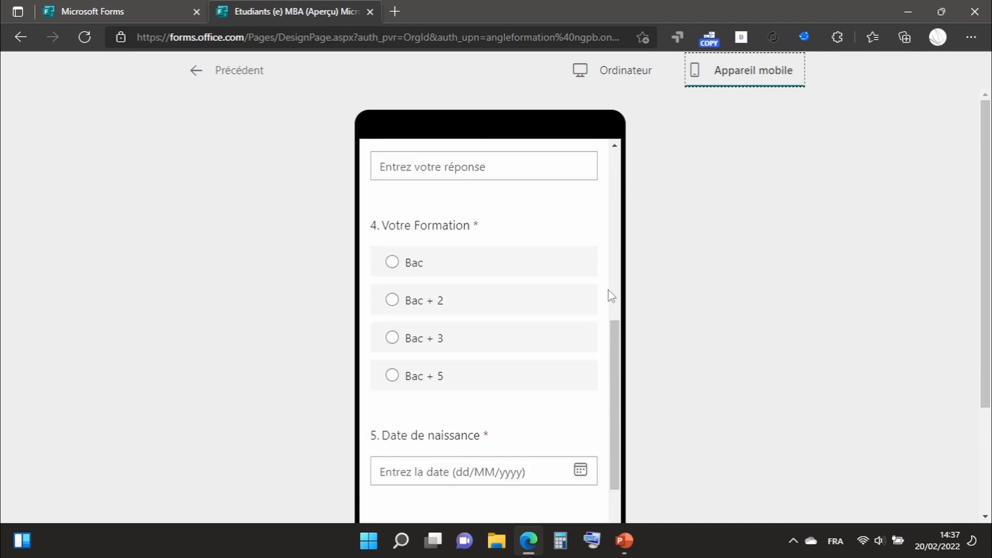
{"action": "scroll", "coordinate": [610, 295], "scroll_direction": "up", "scroll_amount": 6}
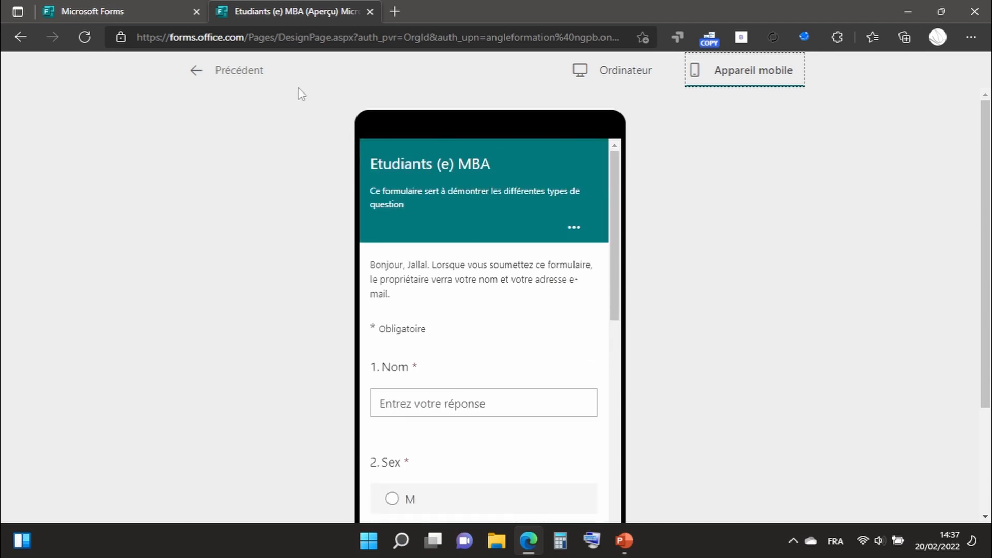
{"action": "left_click", "coordinate": [199, 72]}
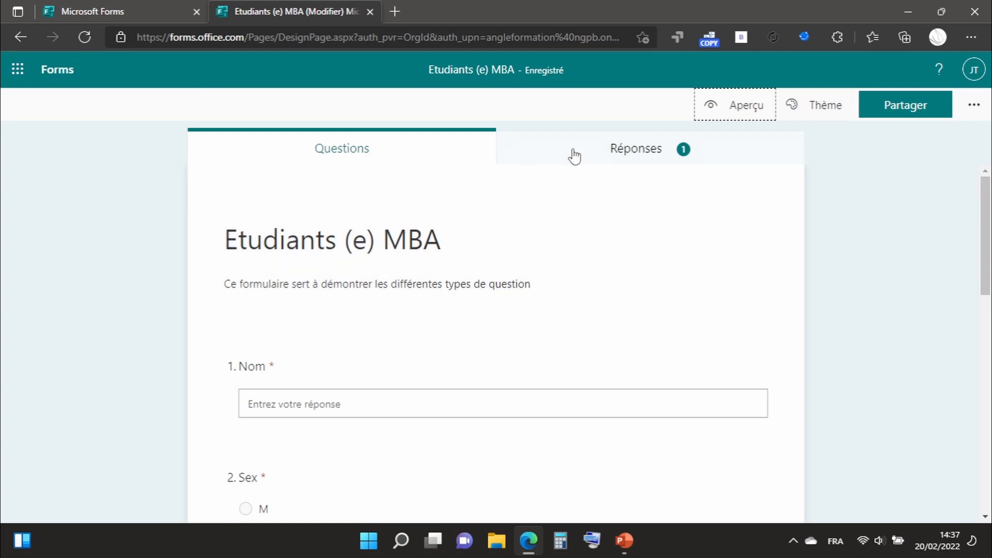
Open the form's responses and examine the summary statistics, charts and latest answers for each of the six questions.
{"action": "left_click", "coordinate": [653, 153]}
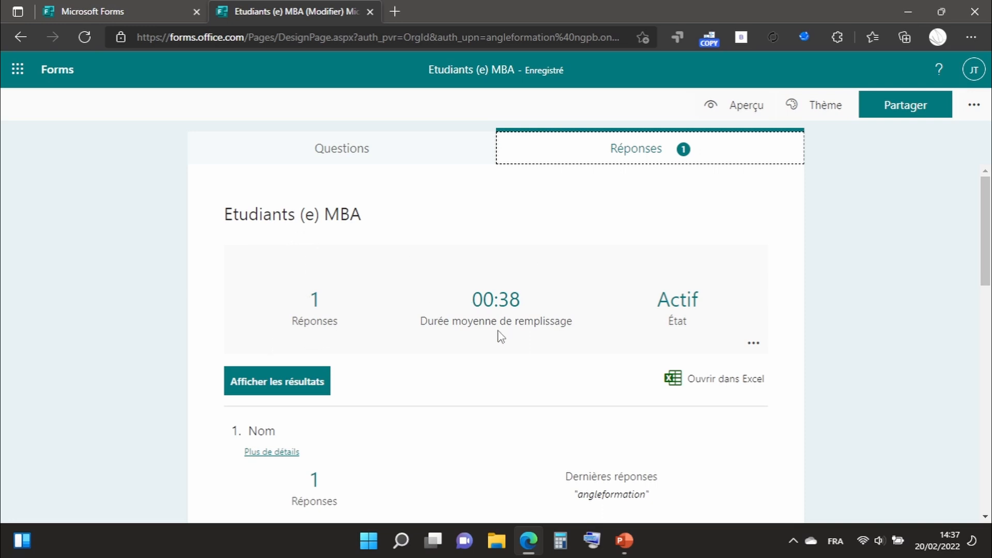
{"action": "scroll", "coordinate": [553, 341], "scroll_direction": "down", "scroll_amount": 2}
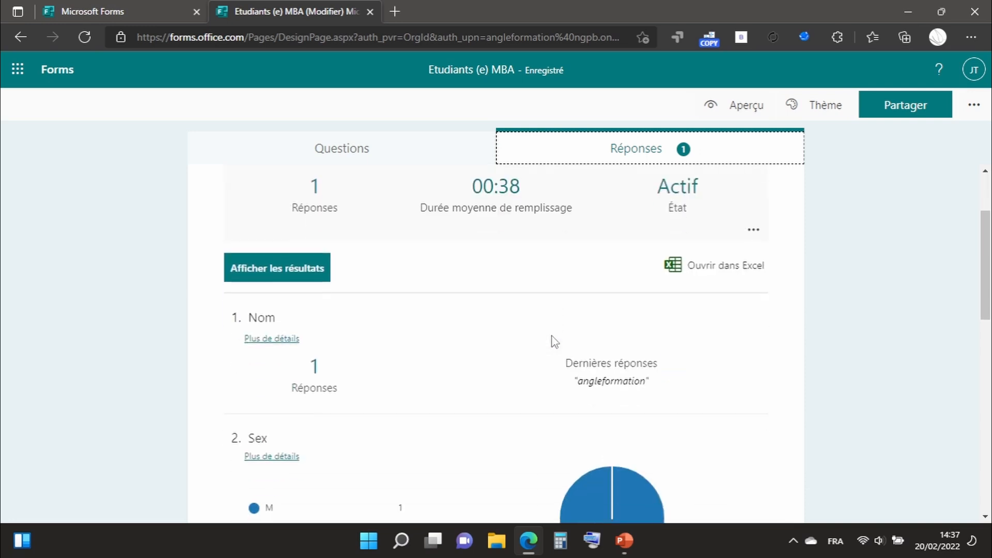
{"action": "scroll", "coordinate": [382, 395], "scroll_direction": "down", "scroll_amount": 4}
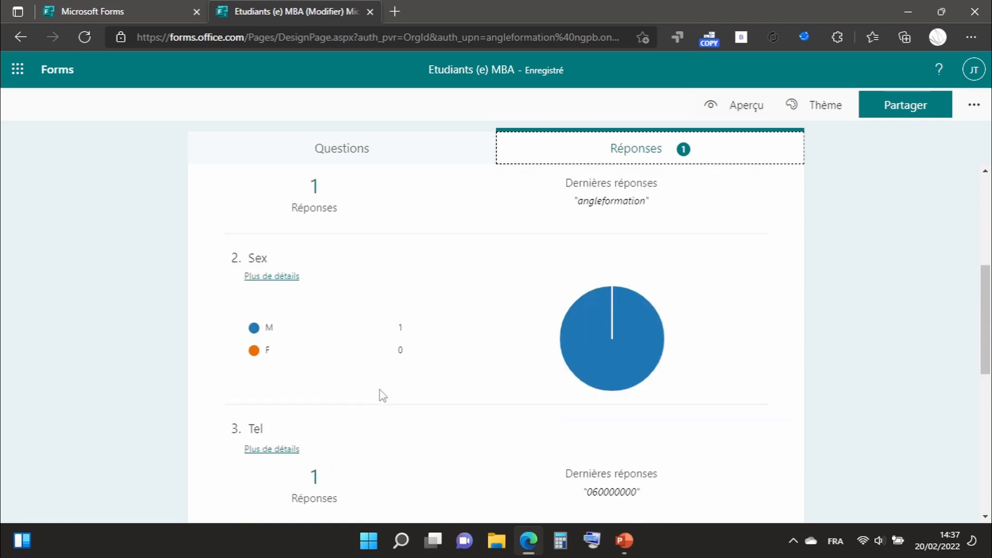
{"action": "scroll", "coordinate": [382, 395], "scroll_direction": "up", "scroll_amount": 1}
{"action": "scroll", "coordinate": [382, 396], "scroll_direction": "up", "scroll_amount": 4}
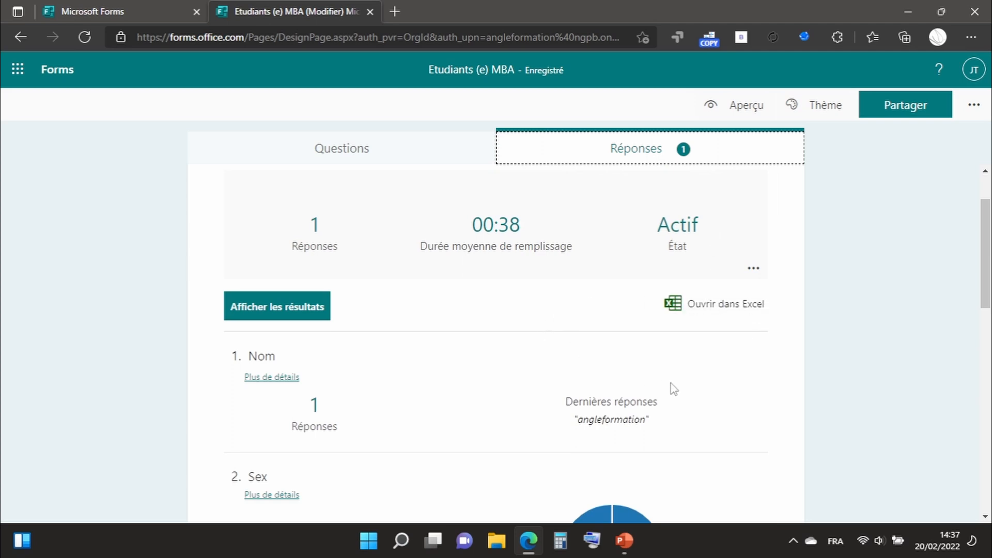
{"action": "scroll", "coordinate": [673, 388], "scroll_direction": "down", "scroll_amount": 5}
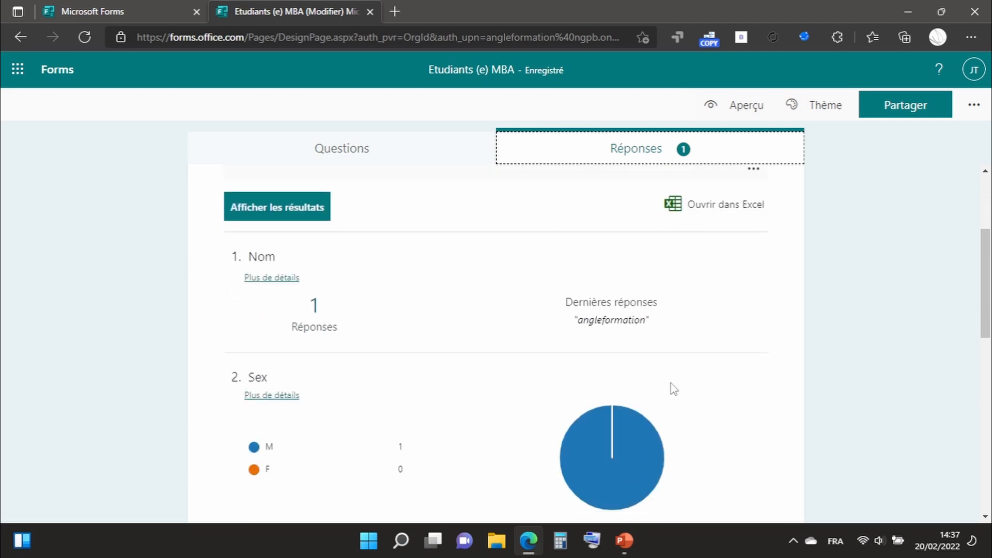
{"action": "scroll", "coordinate": [673, 388], "scroll_direction": "down", "scroll_amount": 1}
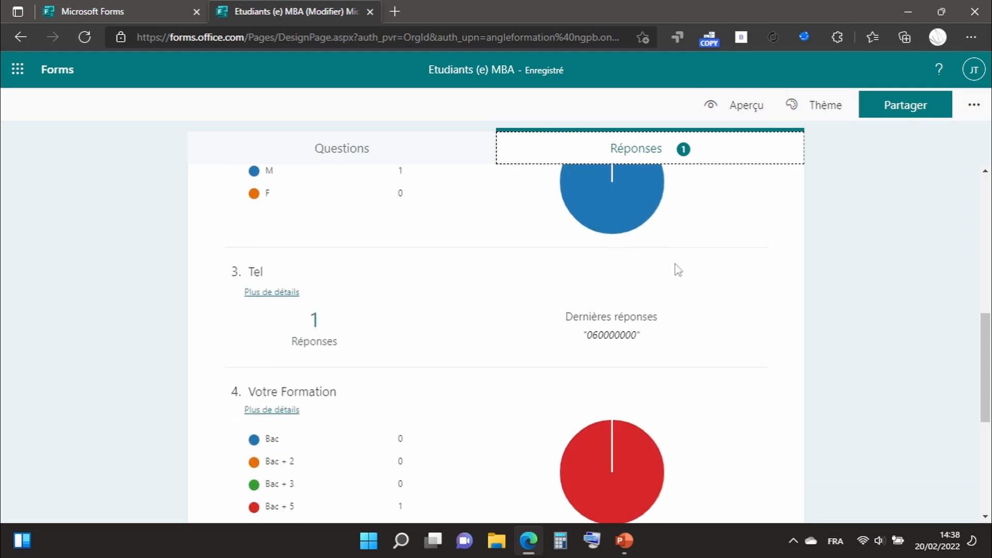
{"action": "scroll", "coordinate": [677, 269], "scroll_direction": "down", "scroll_amount": 5}
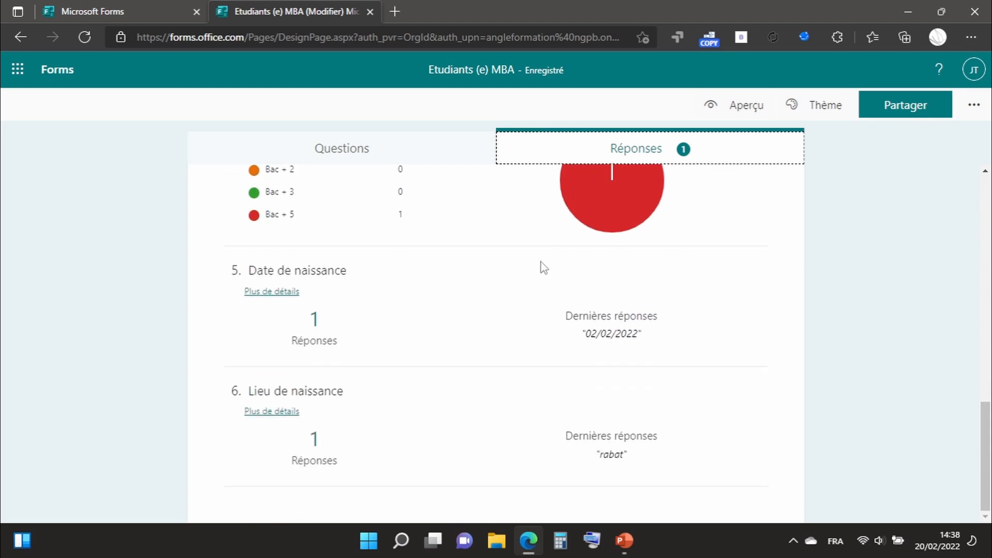
{"action": "scroll", "coordinate": [541, 270], "scroll_direction": "up", "scroll_amount": 2}
{"action": "scroll", "coordinate": [541, 269], "scroll_direction": "up", "scroll_amount": 9}
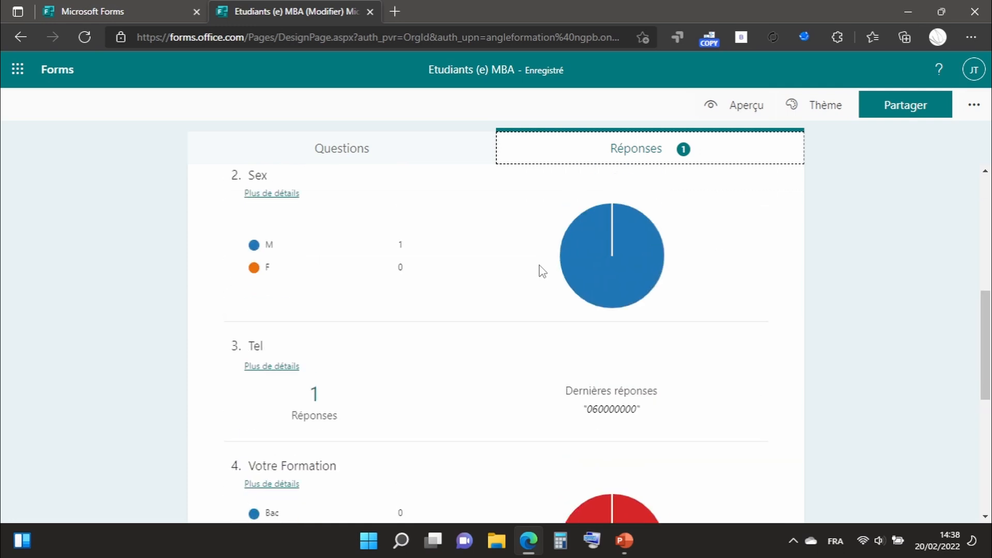
{"action": "scroll", "coordinate": [541, 270], "scroll_direction": "up", "scroll_amount": 3}
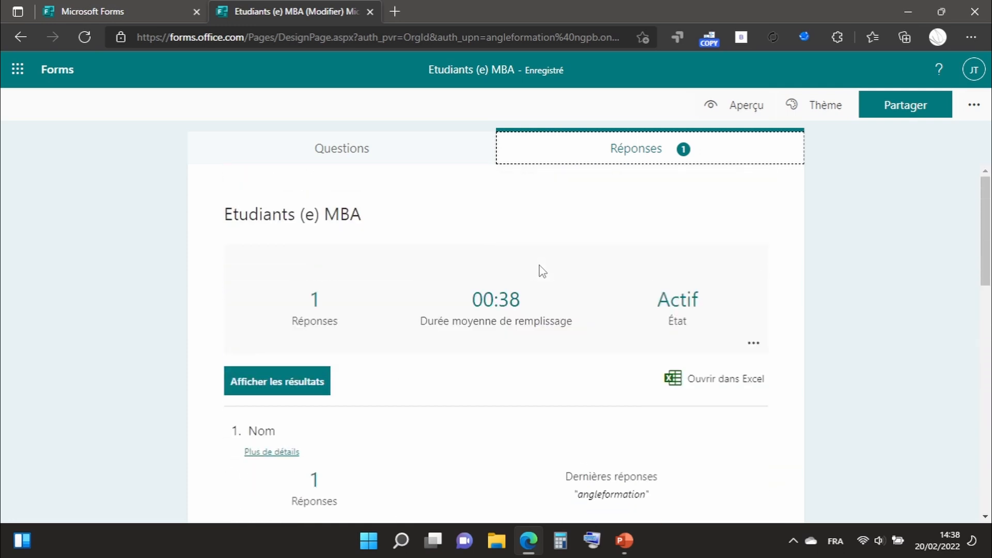